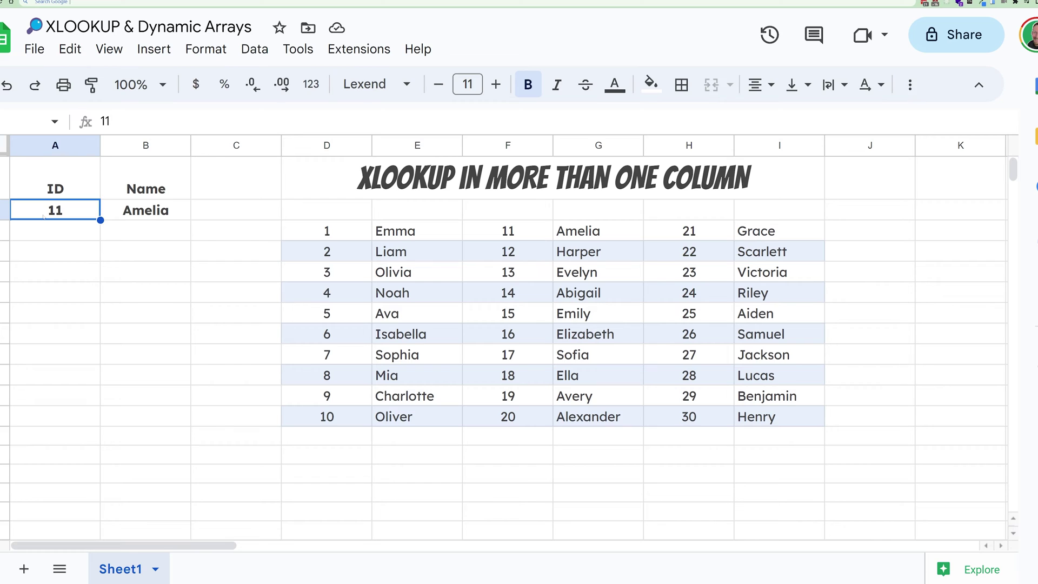
- Enter IDs 13, 15, 23 and finally 1 in A2; B2 shows Evelyn, Emily, Victoria, then Emma
{"action": "type", "text": "13"}
{"action": "key", "text": "Return"}
{"action": "left_click", "coordinate": [43, 216]}
{"action": "type", "text": "15"}
{"action": "key", "text": "Return"}
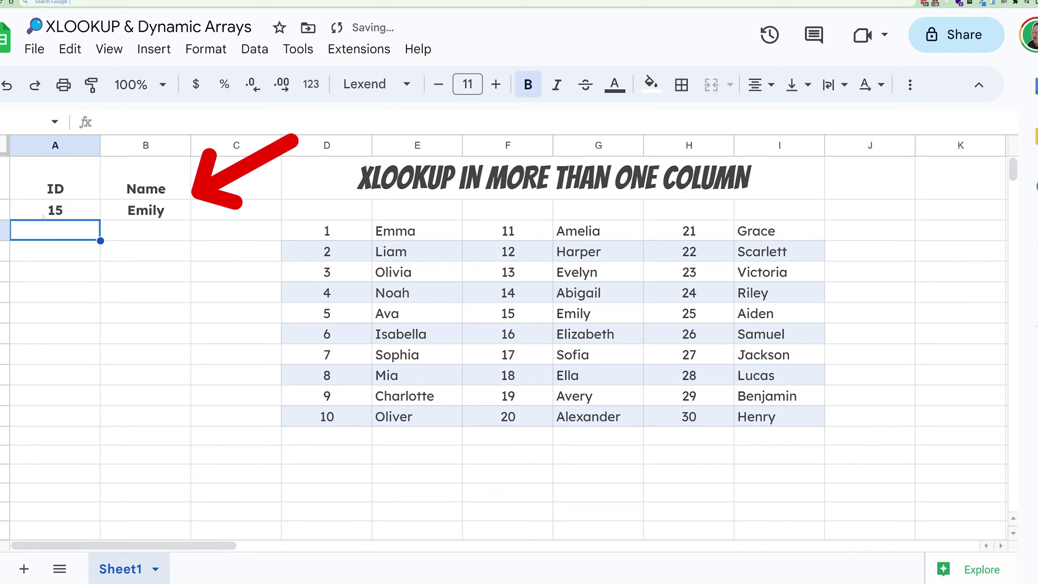
{"action": "left_click", "coordinate": [43, 216]}
{"action": "type", "text": "23"}
{"action": "key", "text": "Return"}
{"action": "left_click", "coordinate": [44, 216]}
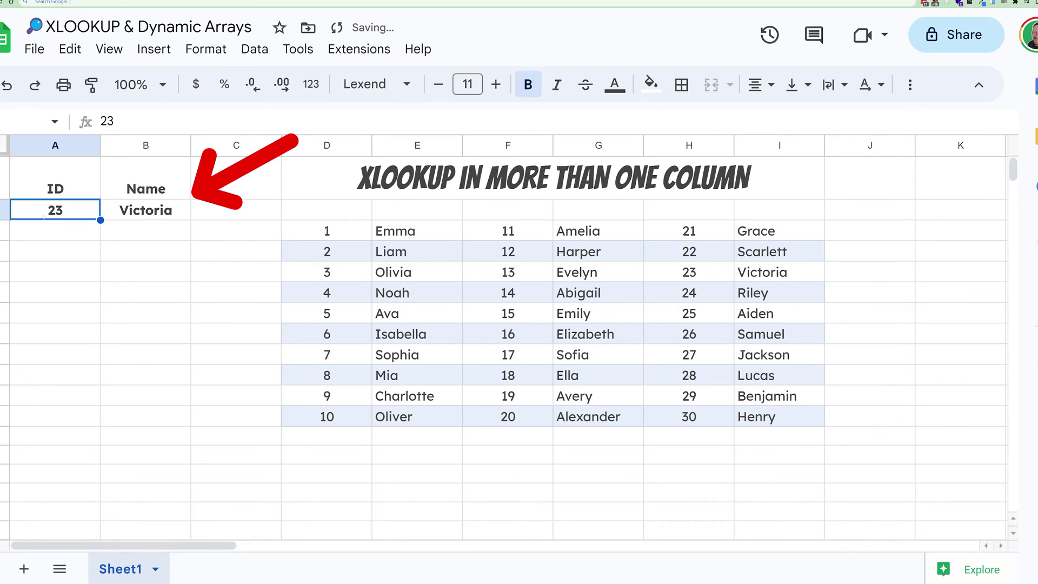
{"action": "type", "text": "1"}
{"action": "key", "text": "Return"}
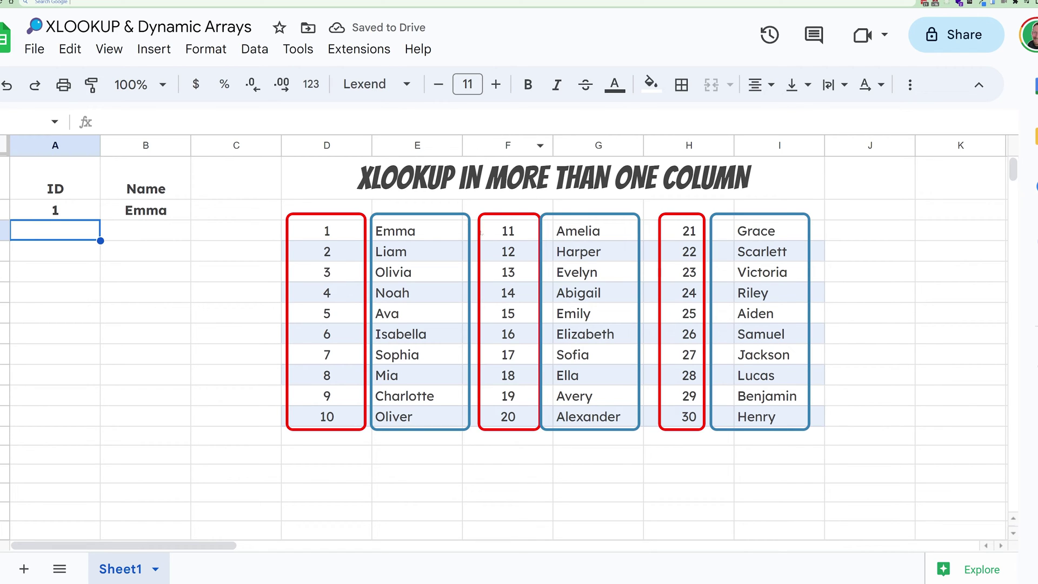
{"action": "left_click", "coordinate": [321, 144]}
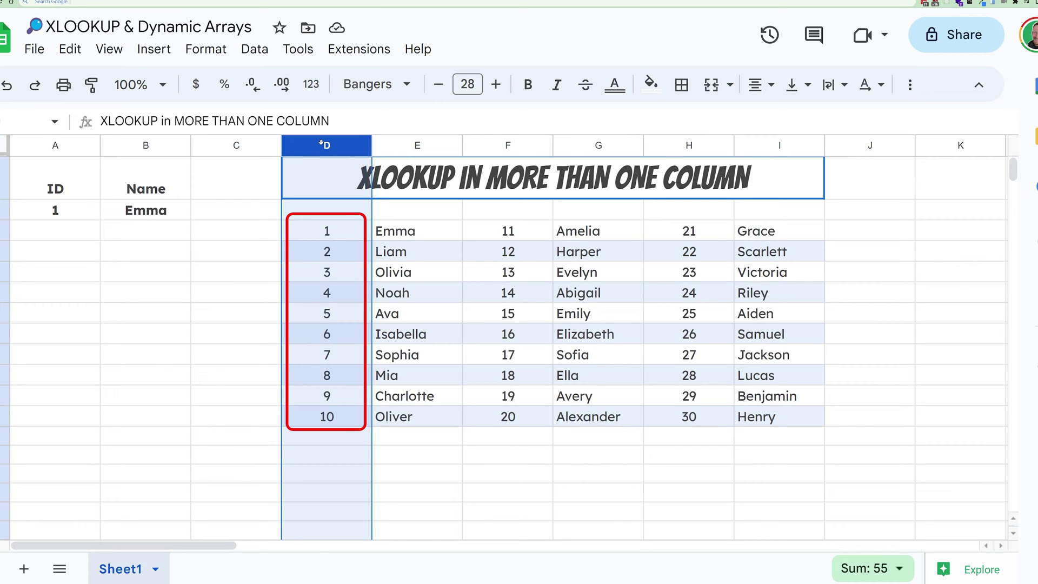
{"action": "left_click", "coordinate": [393, 145]}
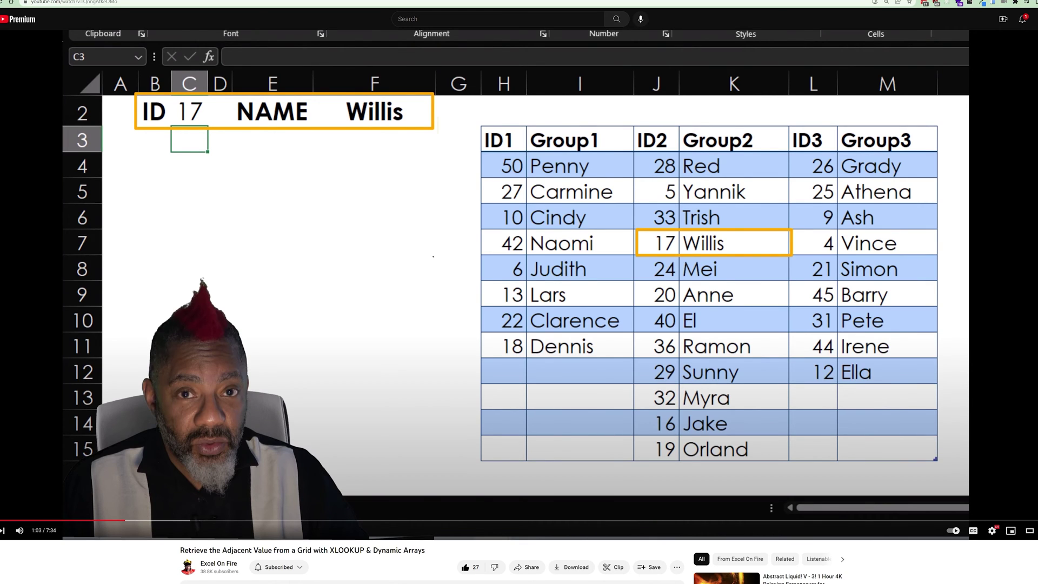
- Switch from the YouTube video back to the spreadsheet tab with Ctrl+1
{"action": "key", "text": "ctrl+1"}
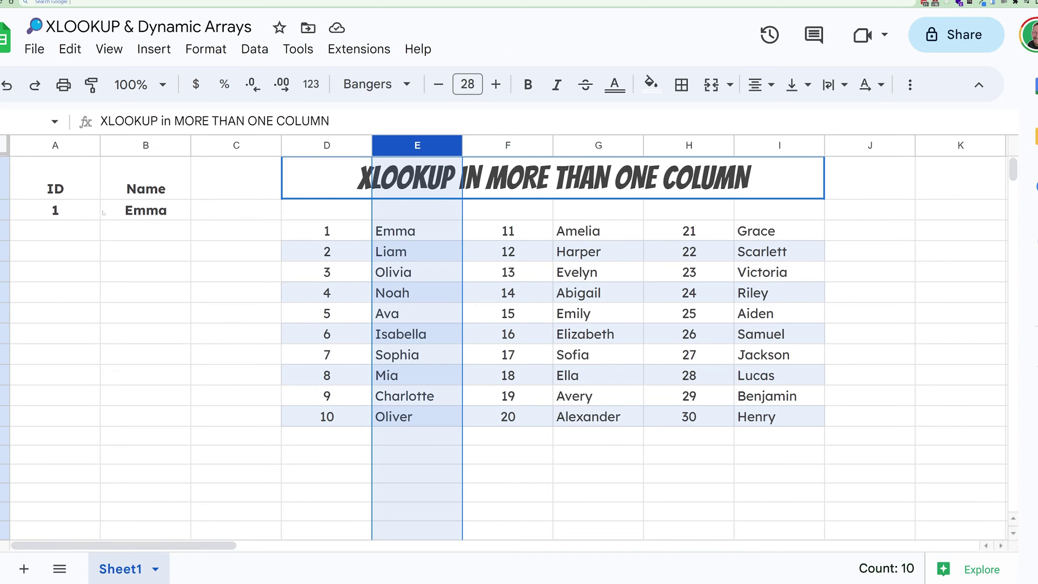
- Enter =TOCOL(D3:I12) in A4 to list the whole ID–name grid in one column
{"action": "left_click", "coordinate": [67, 254]}
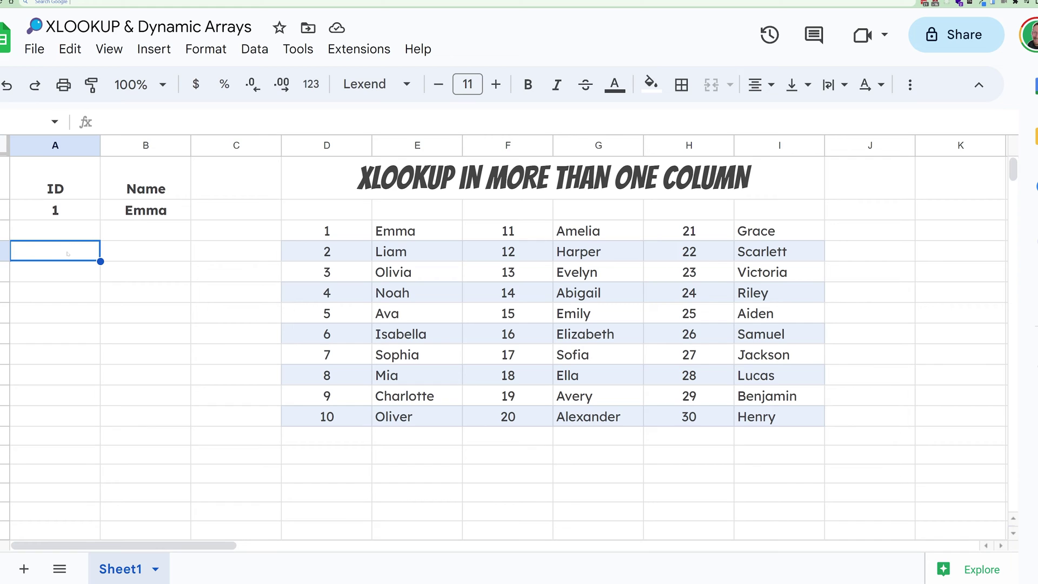
{"action": "type", "text": "="}
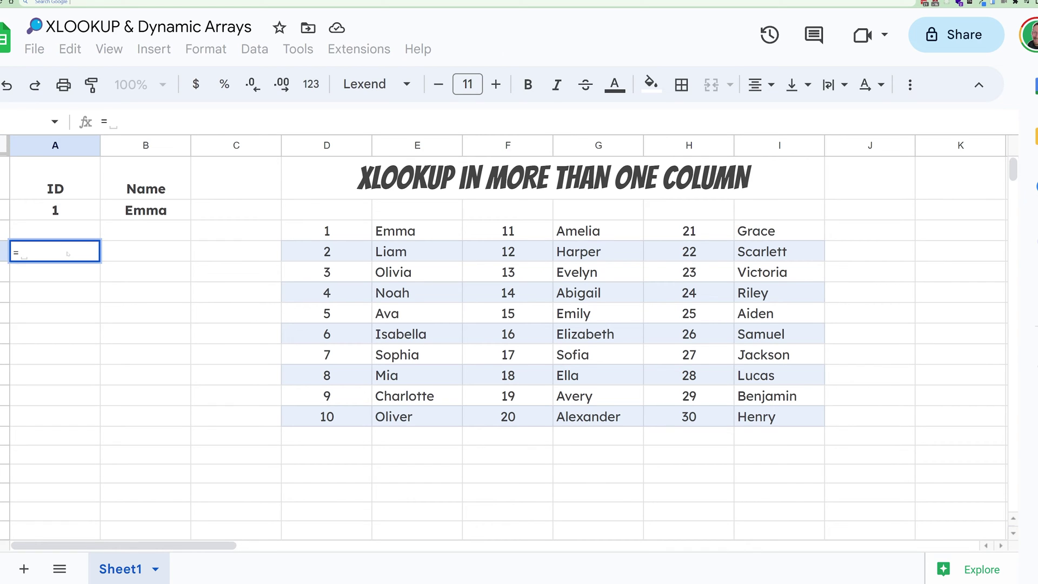
{"action": "type", "text": "toco"}
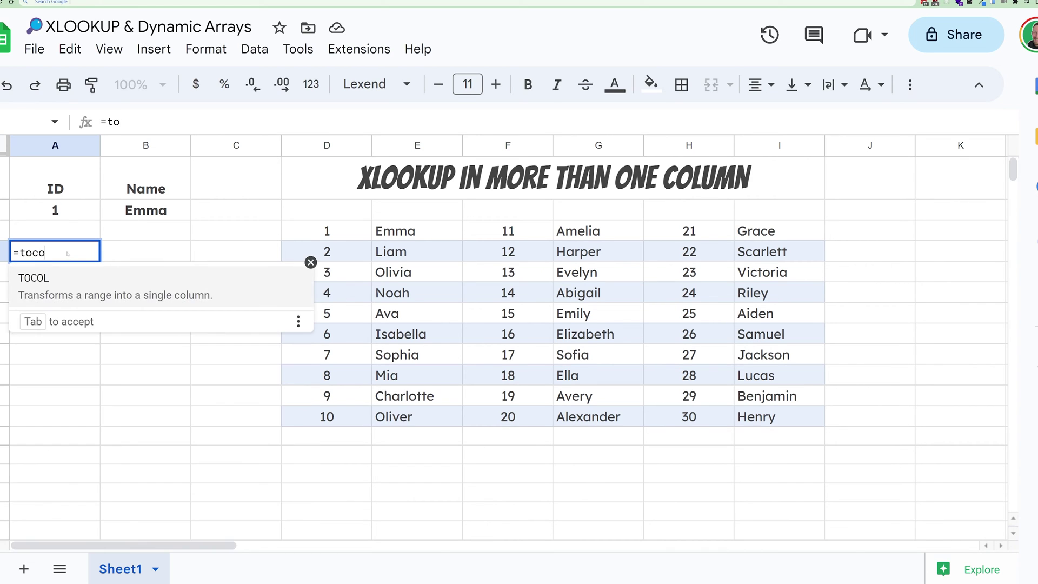
{"action": "key", "text": "Tab"}
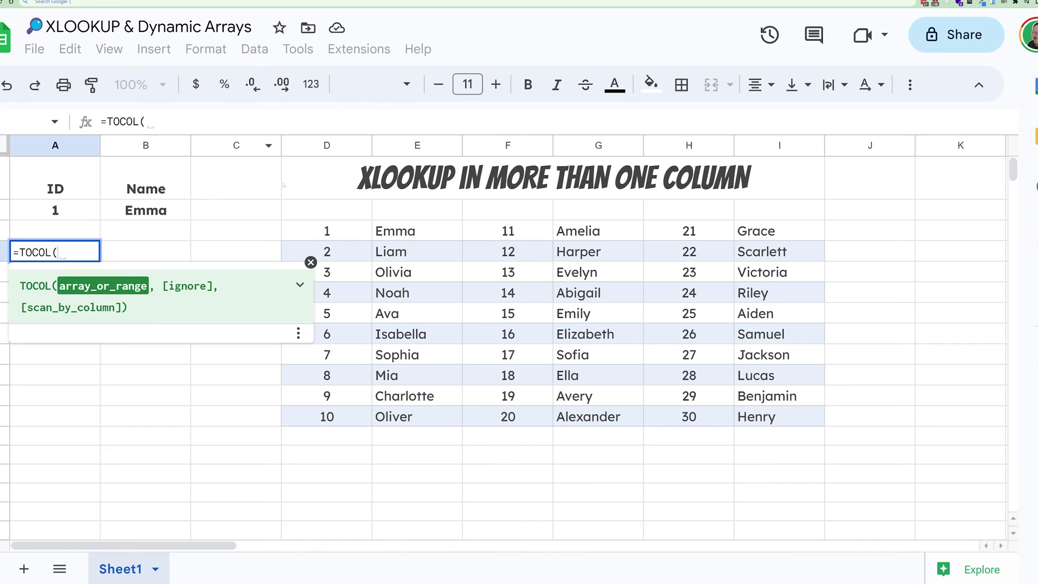
{"action": "left_click", "coordinate": [351, 238]}
{"action": "key", "text": "ctrl+shift+Down"}
{"action": "key", "text": "ctrl+shift+Right"}
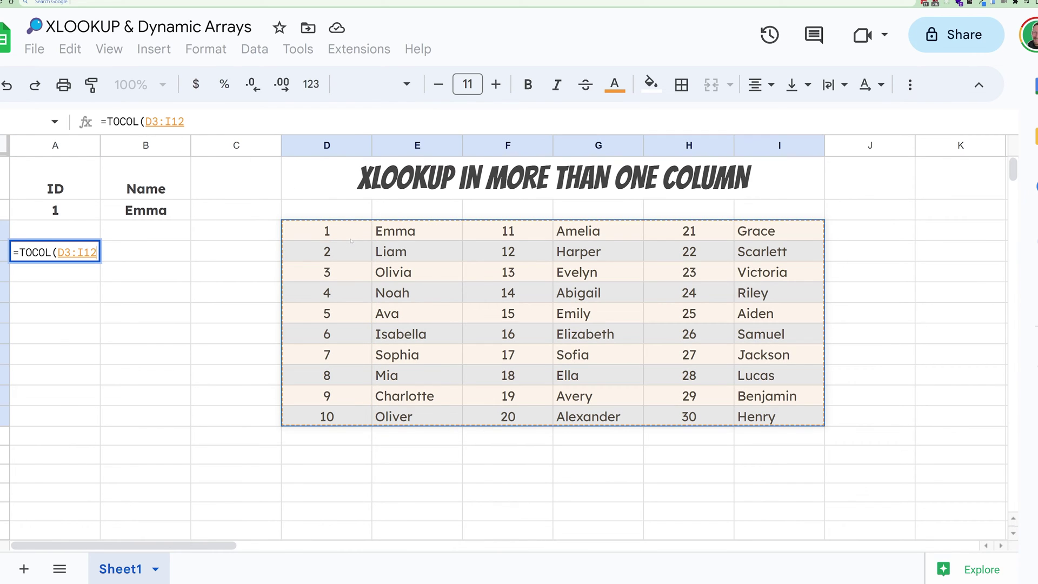
{"action": "key", "text": "Return"}
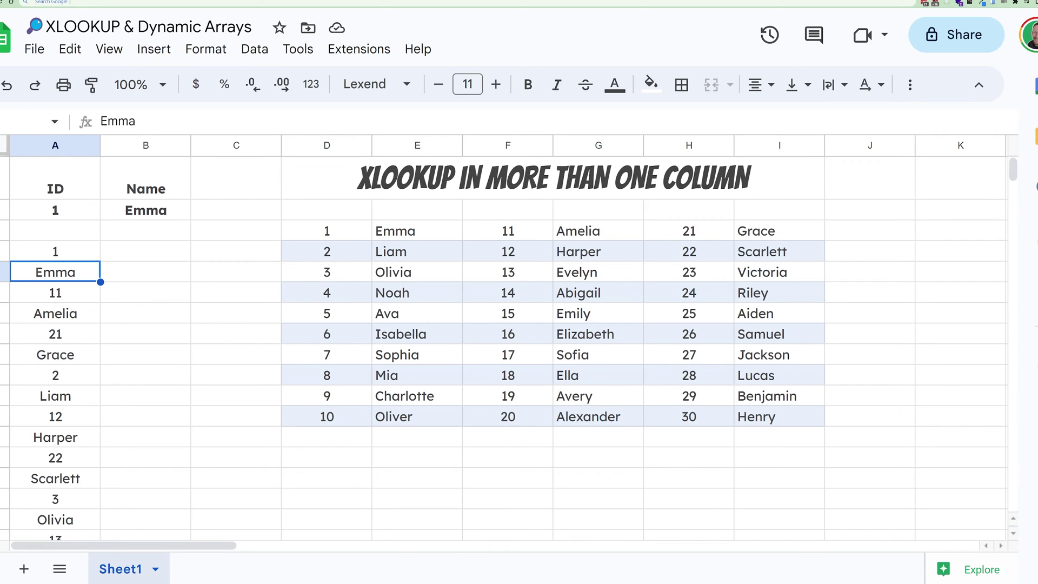
- Enter =XLOOKUP(A2,A4:A63,A4:A63) in B4 to find A2's ID in the flattened list
{"action": "left_click", "coordinate": [128, 252]}
{"action": "type", "text": "=xlook"}
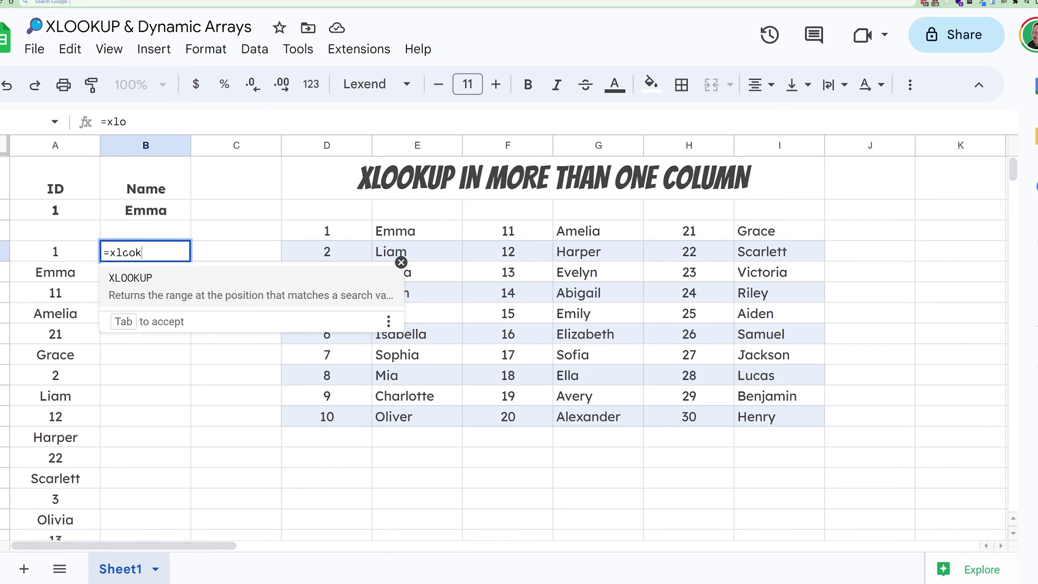
{"action": "key", "text": "Tab"}
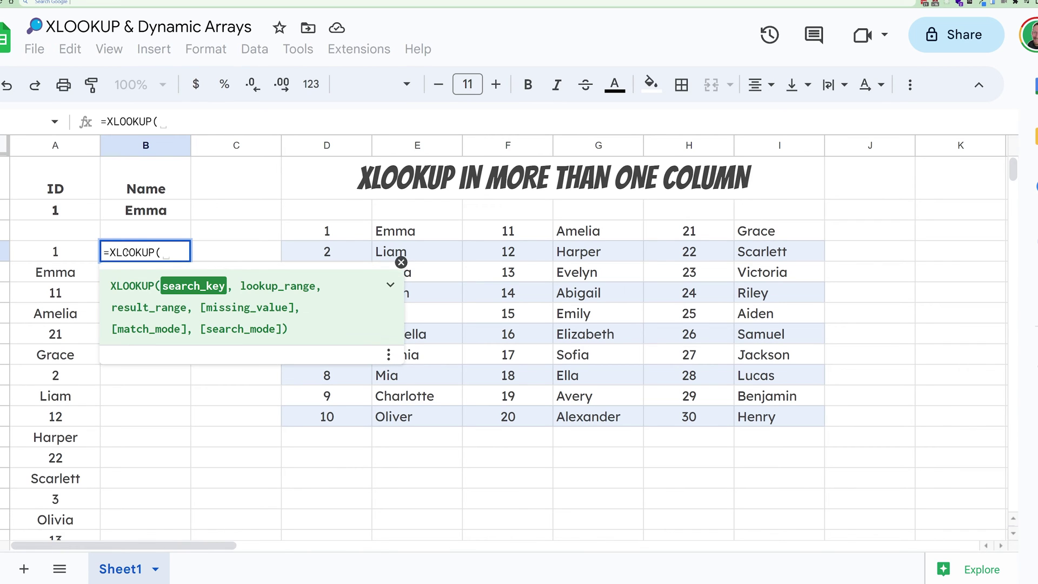
{"action": "left_click", "coordinate": [55, 211]}
{"action": "type", "text": ","}
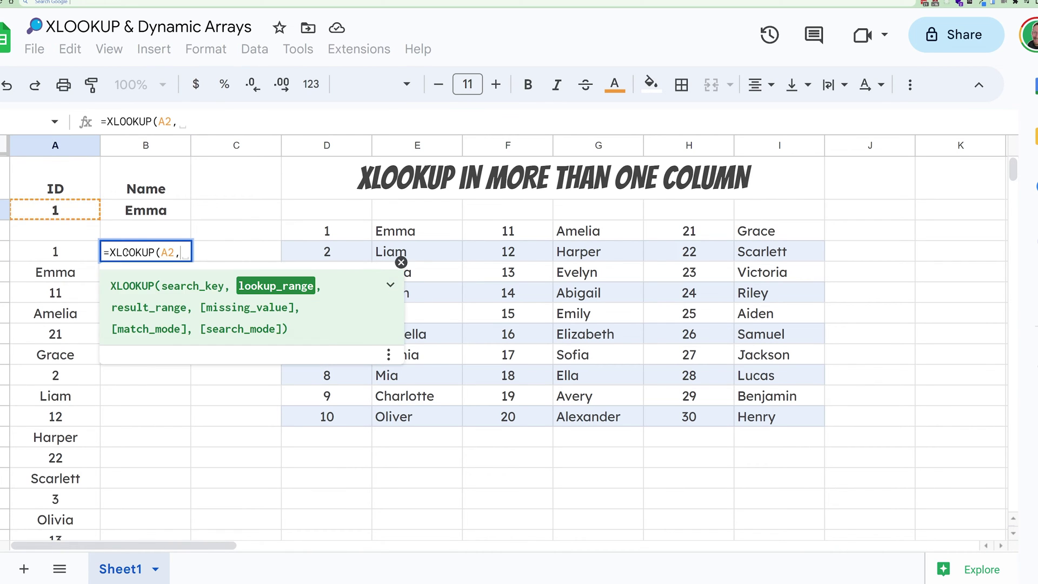
{"action": "left_click", "coordinate": [56, 252]}
{"action": "key", "text": "ctrl+shift+Down"}
{"action": "type", "text": ","}
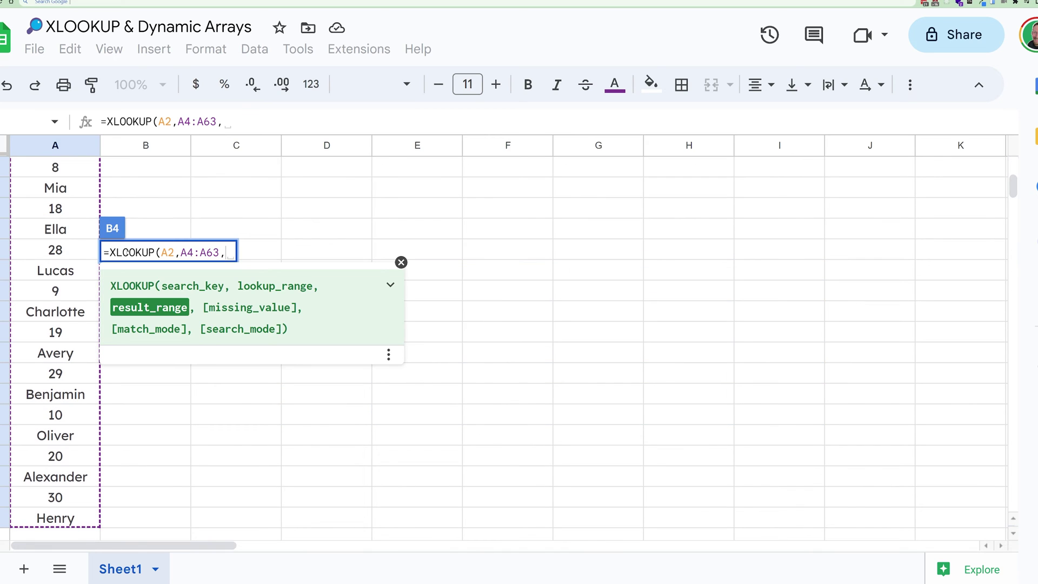
{"action": "key", "text": "Left"}
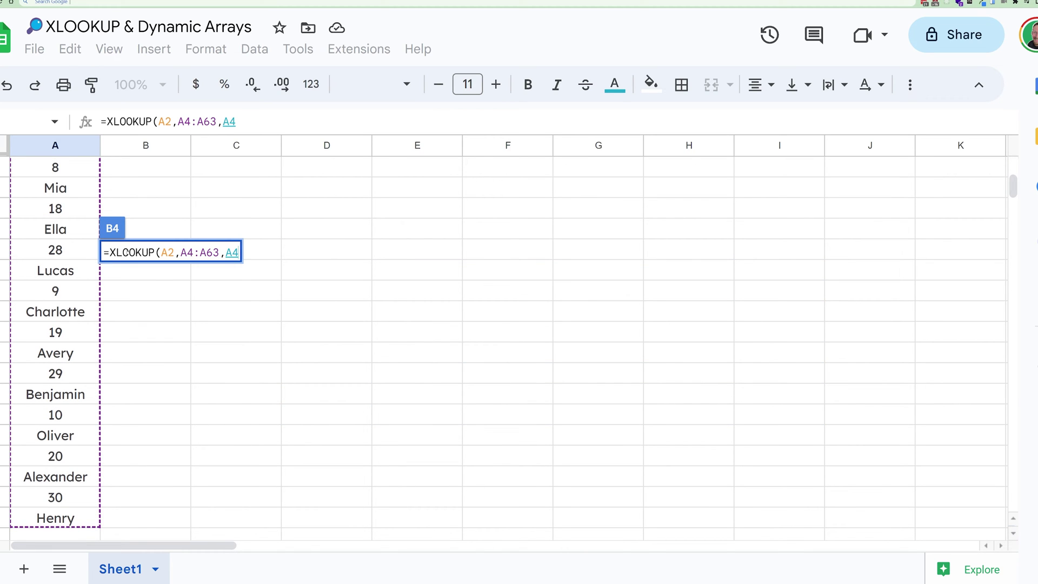
{"action": "key", "text": "ctrl+shift+Down"}
{"action": "key", "text": "ctrl+shift+Up"}
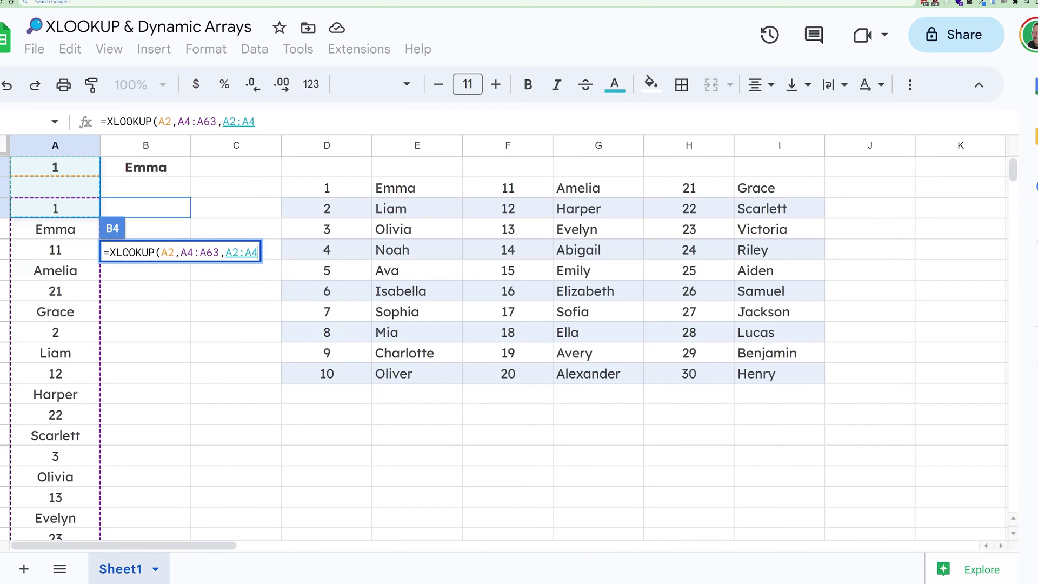
{"action": "key", "text": "ctrl+shift+Down"}
{"action": "key", "text": "Return"}
- Test A2 with Emma and then ID 21, checking B4 returns 21 and B2 shows Grace
{"action": "key", "text": "Up"}
{"action": "key", "text": "Up"}
{"action": "key", "text": "Up"}
{"action": "key", "text": "Up"}
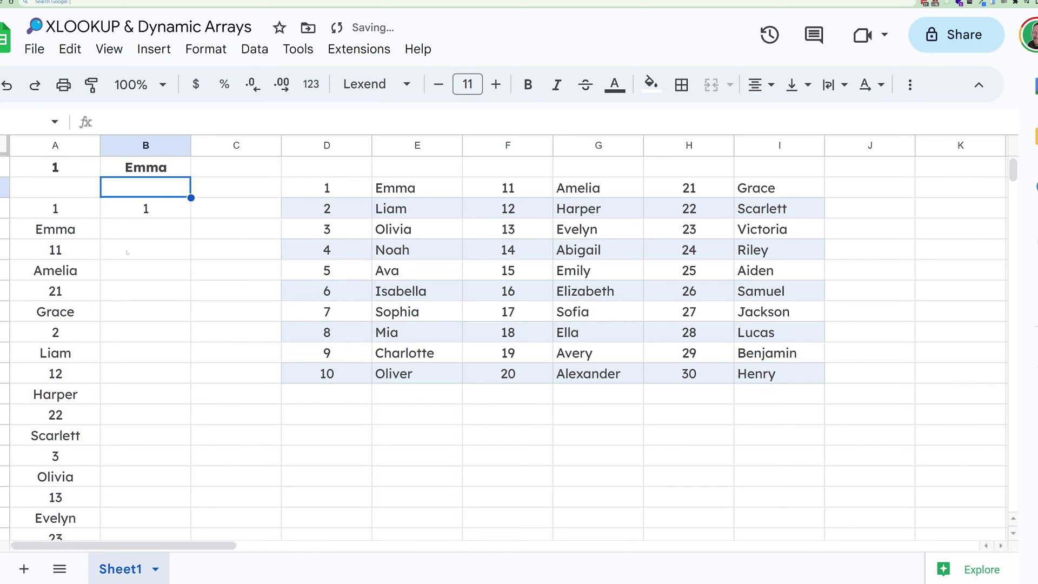
{"action": "key", "text": "Left"}
{"action": "key", "text": "Down"}
{"action": "key", "text": "Down"}
{"action": "key", "text": "Down"}
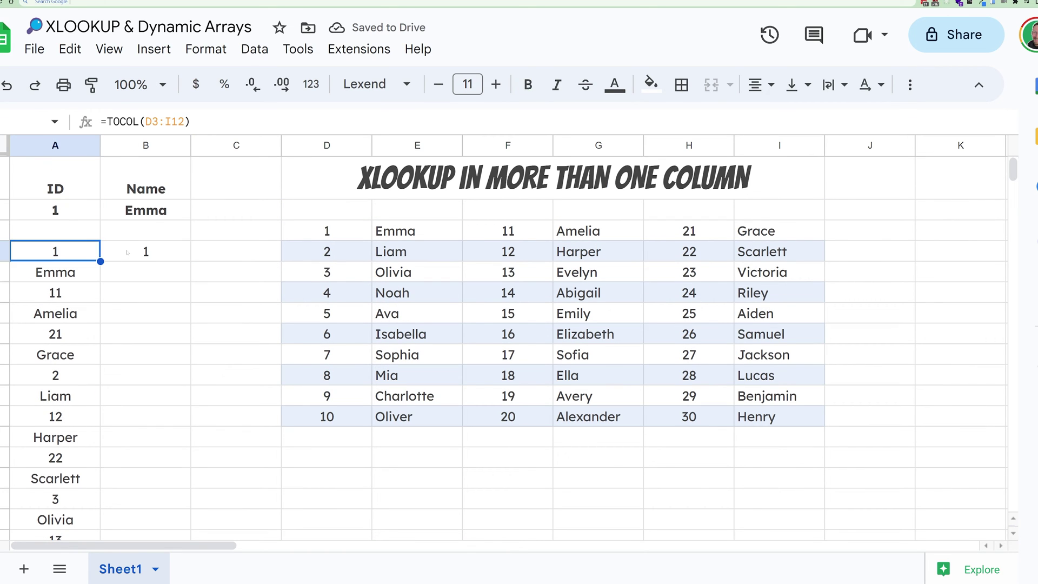
{"action": "key", "text": "Up"}
{"action": "key", "text": "Up"}
{"action": "type", "text": "Emma"}
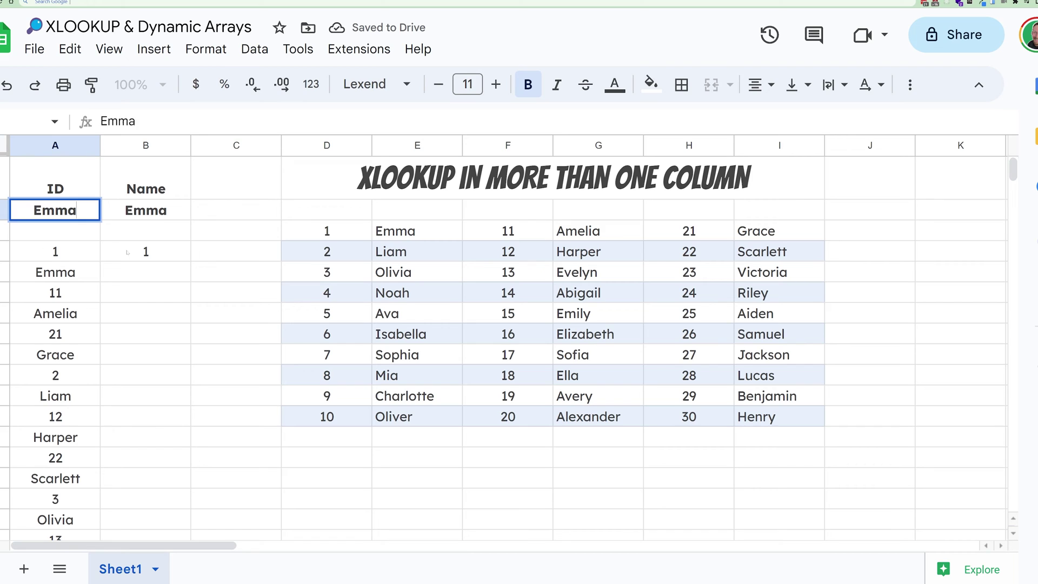
{"action": "key", "text": "Return"}
{"action": "left_click", "coordinate": [128, 252]}
{"action": "key", "text": "Left"}
{"action": "key", "text": "Up"}
{"action": "key", "text": "Up"}
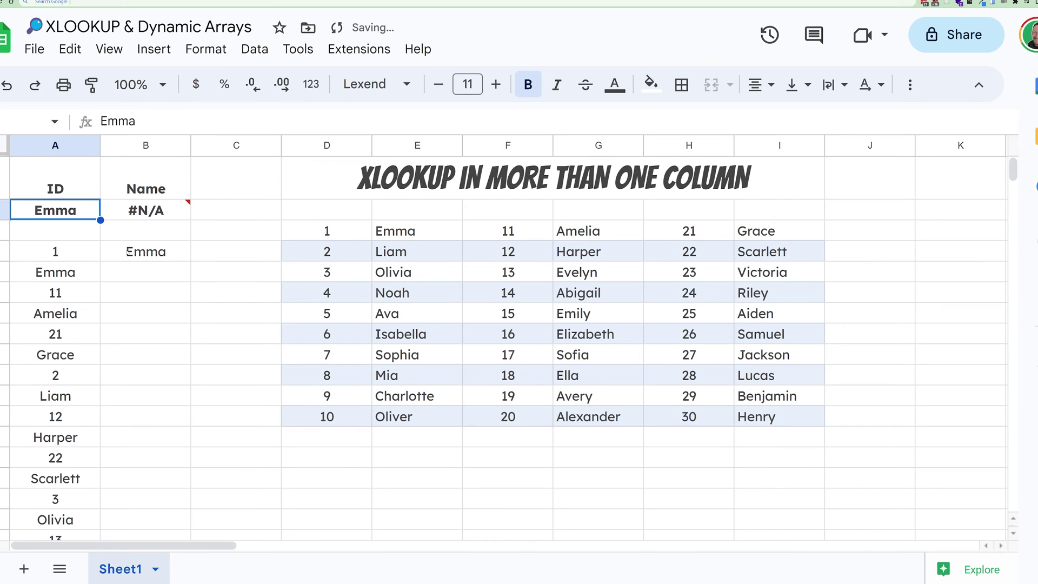
{"action": "type", "text": "21"}
{"action": "key", "text": "Return"}
{"action": "left_click", "coordinate": [128, 252]}
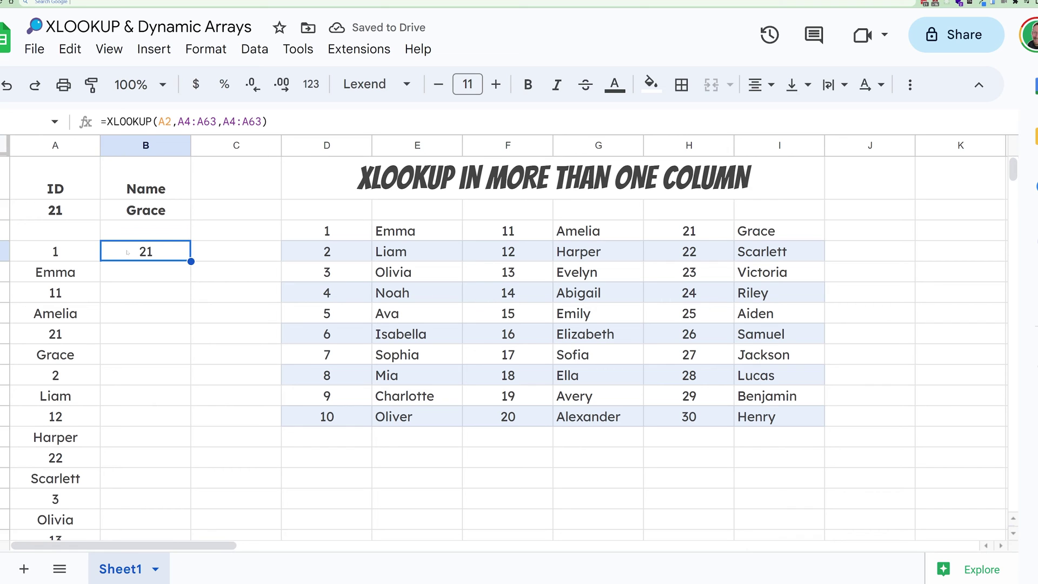
- Rewrite B4 as =OFFSET(XLOOKUP(A2,A4:A63,A4:A63),1,0) to return the name below the matched ID
{"action": "key", "text": "Right"}
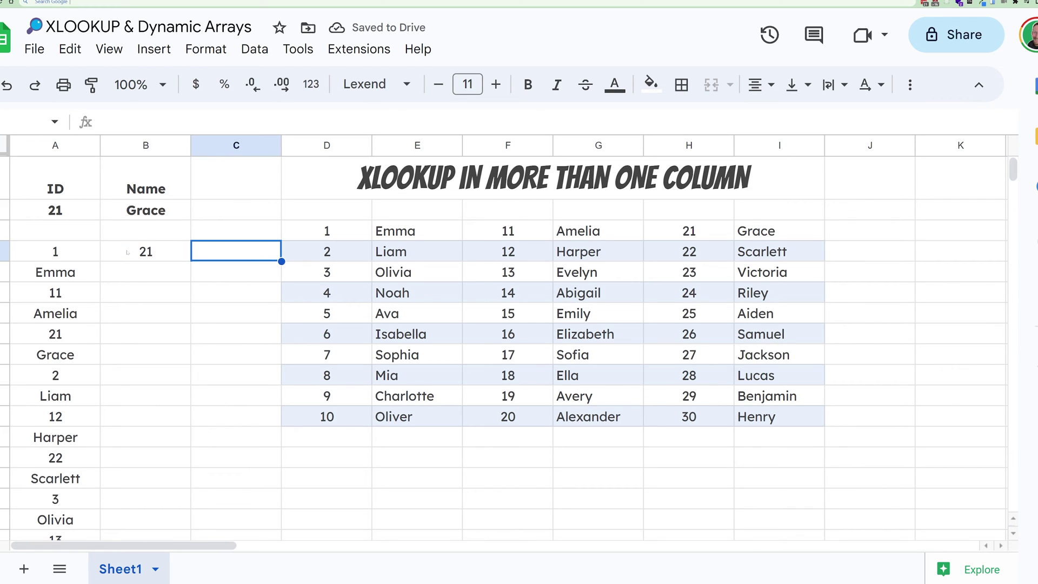
{"action": "type", "text": "="}
{"action": "key", "text": "Escape"}
{"action": "key", "text": "Left"}
{"action": "key", "text": "F2"}
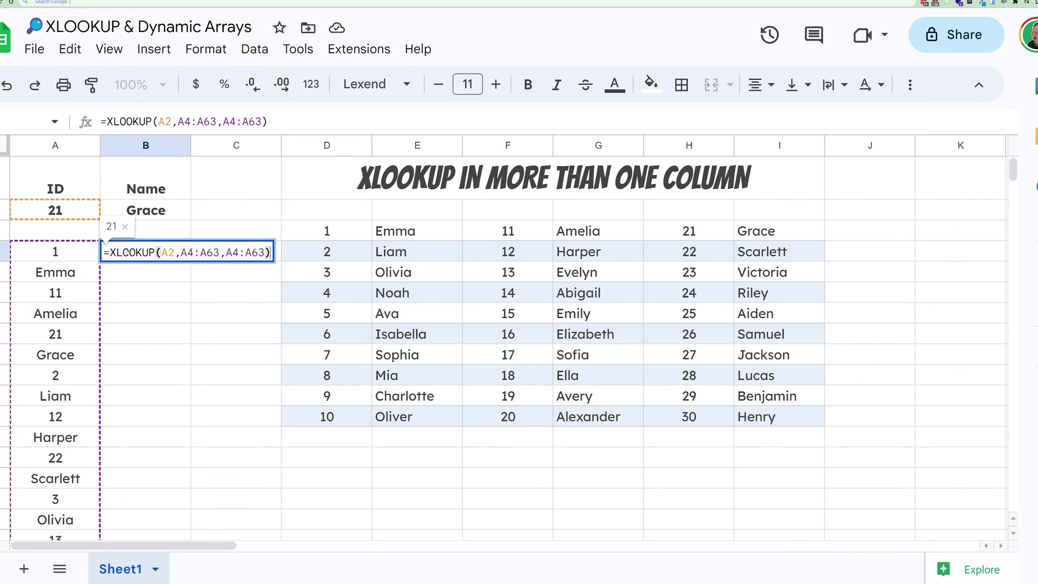
{"action": "left_click", "coordinate": [103, 252]}
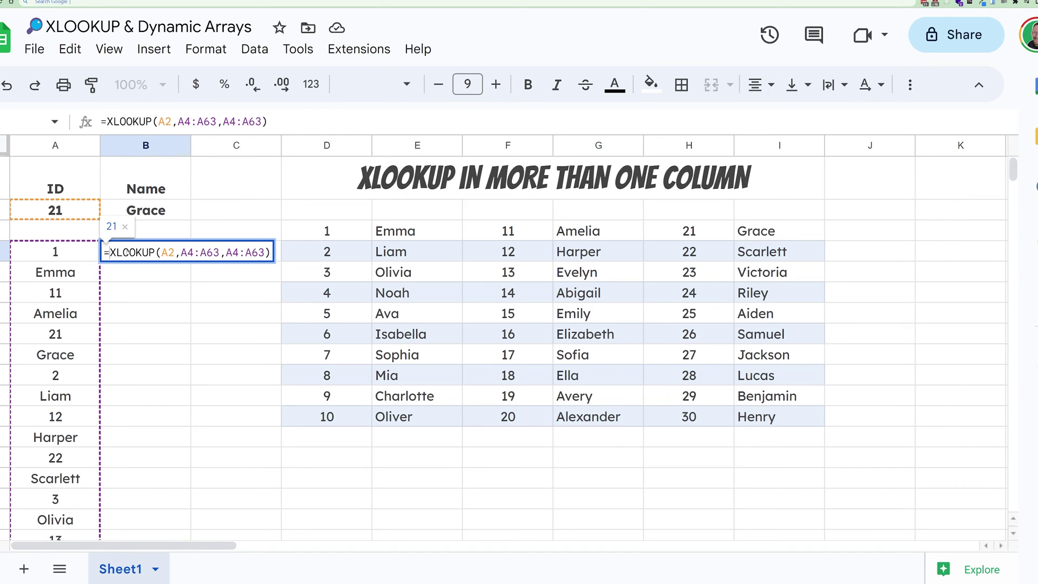
{"action": "type", "text": "OFFSET("}
{"action": "key", "text": "End"}
{"action": "type", "text": ","}
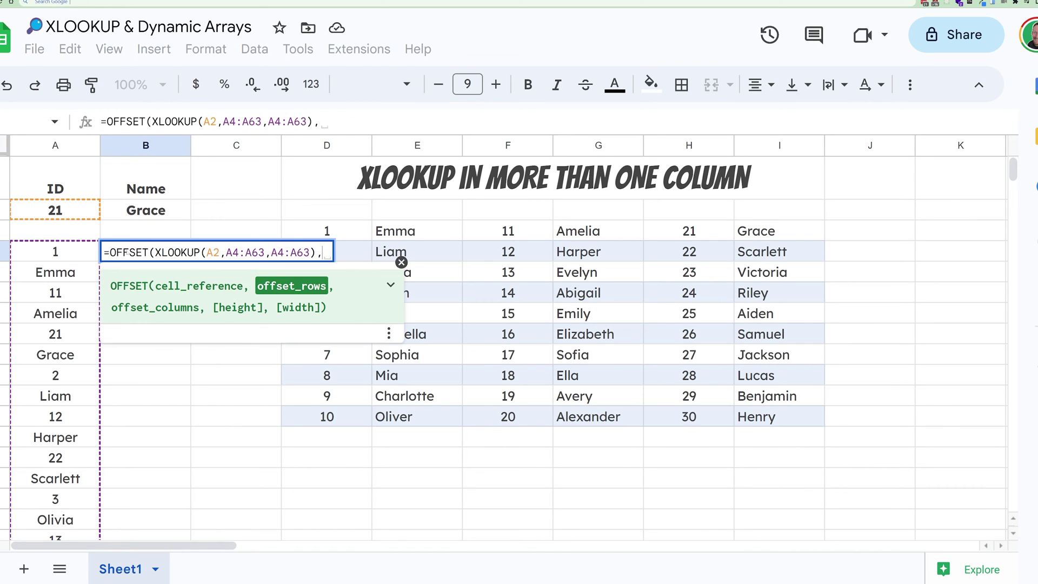
{"action": "type", "text": "1,0)"}
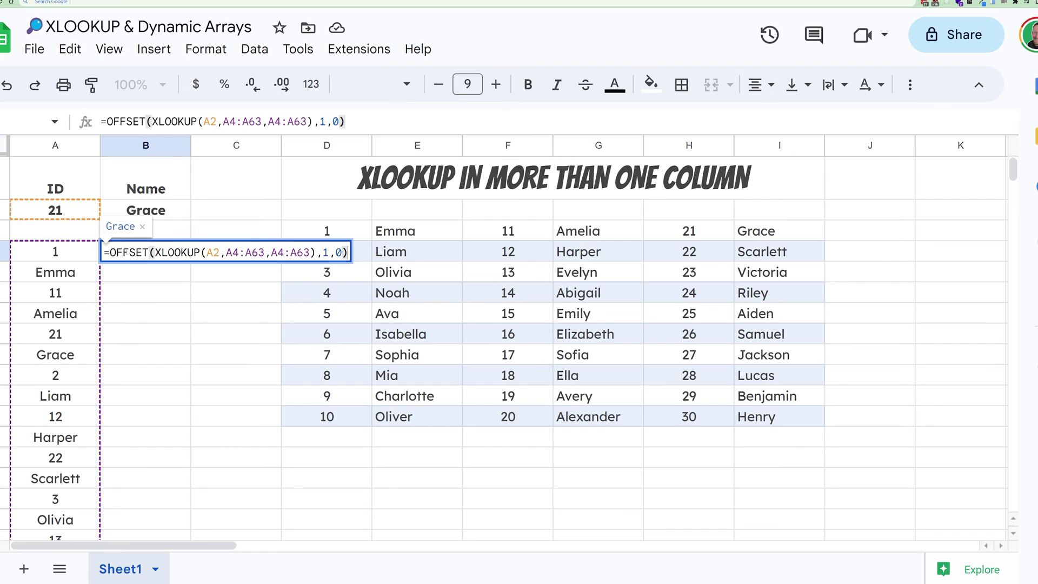
{"action": "key", "text": "Return"}
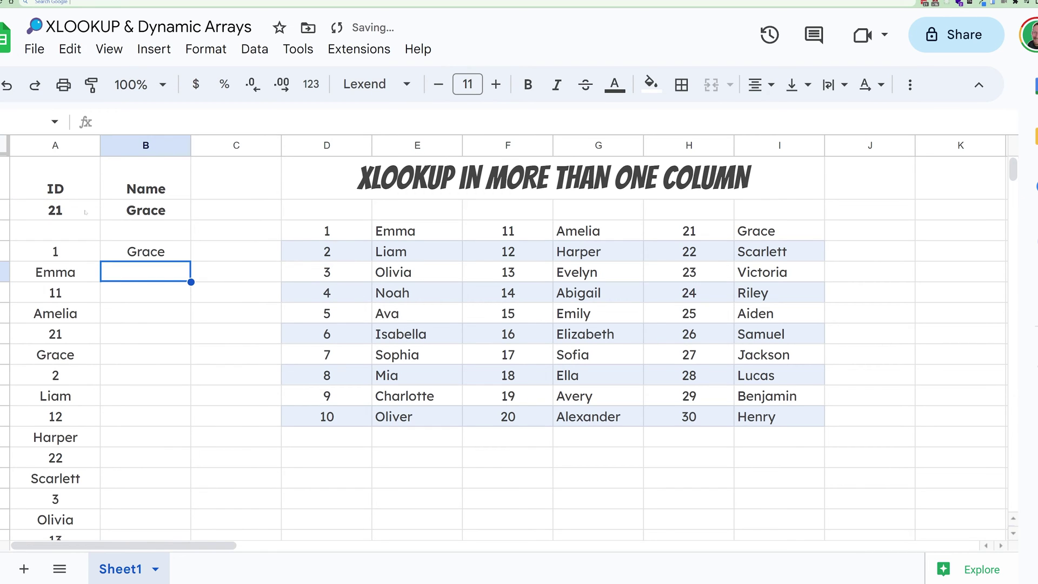
- Change the lookup ID in A2 to 20 so B4 returns Alexander
{"action": "left_click", "coordinate": [64, 337]}
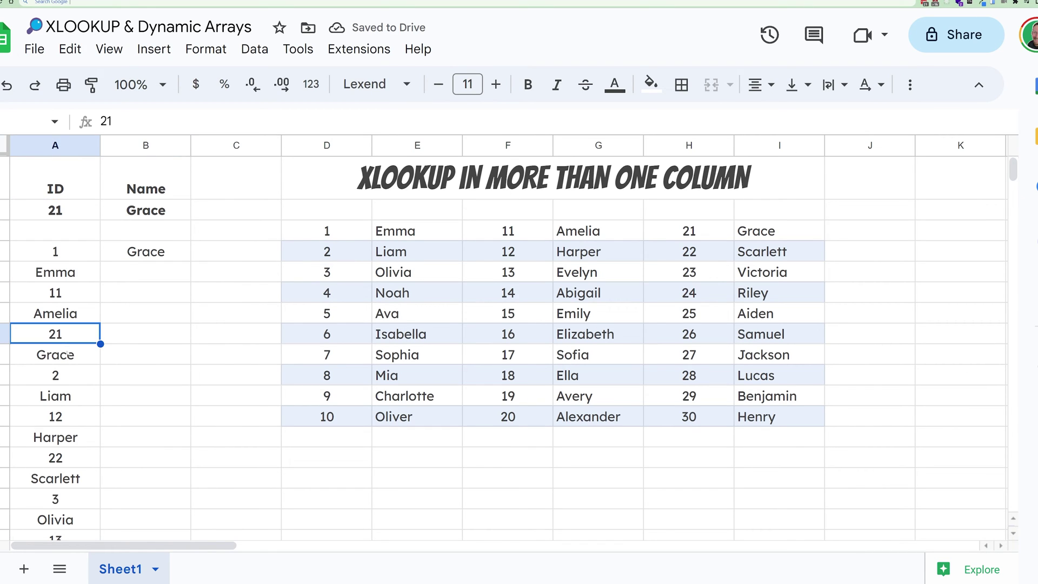
{"action": "left_click", "coordinate": [69, 355]}
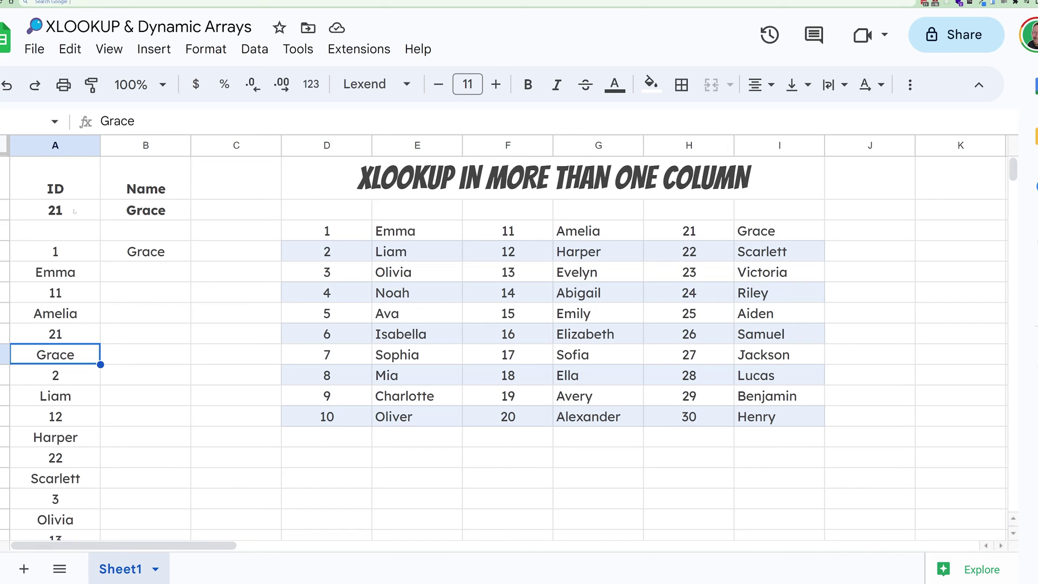
{"action": "left_click", "coordinate": [74, 211]}
{"action": "type", "text": "20"}
{"action": "key", "text": "Return"}
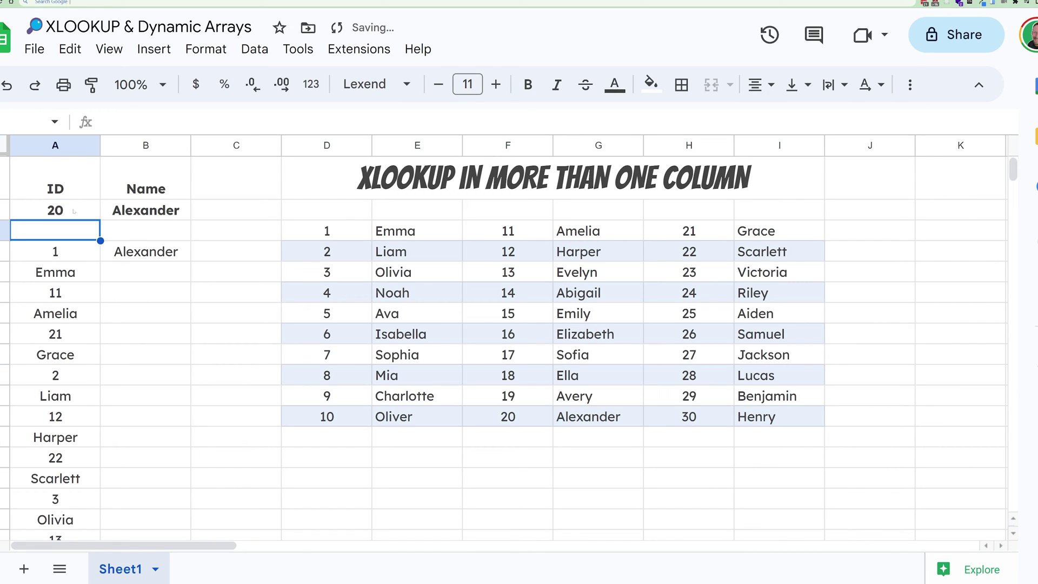
- Copy B4's OFFSET/XLOOKUP formula from the formula bar and paste it into B5
{"action": "key", "text": "Down"}
{"action": "key", "text": "Right"}
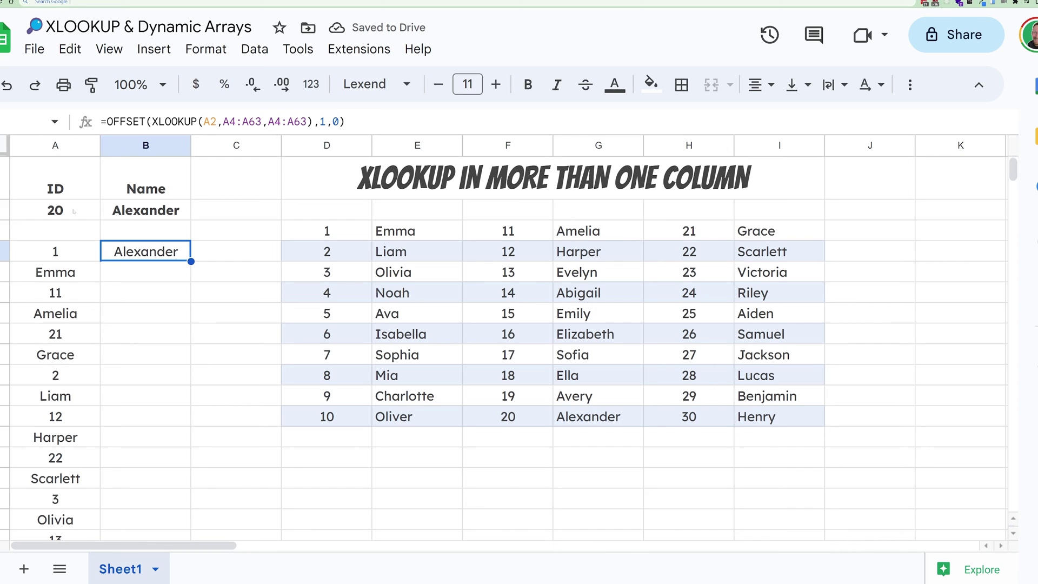
{"action": "left_click_drag", "start_coordinate": [345, 121], "coordinate": [101, 122]}
{"action": "key", "text": "ctrl+c"}
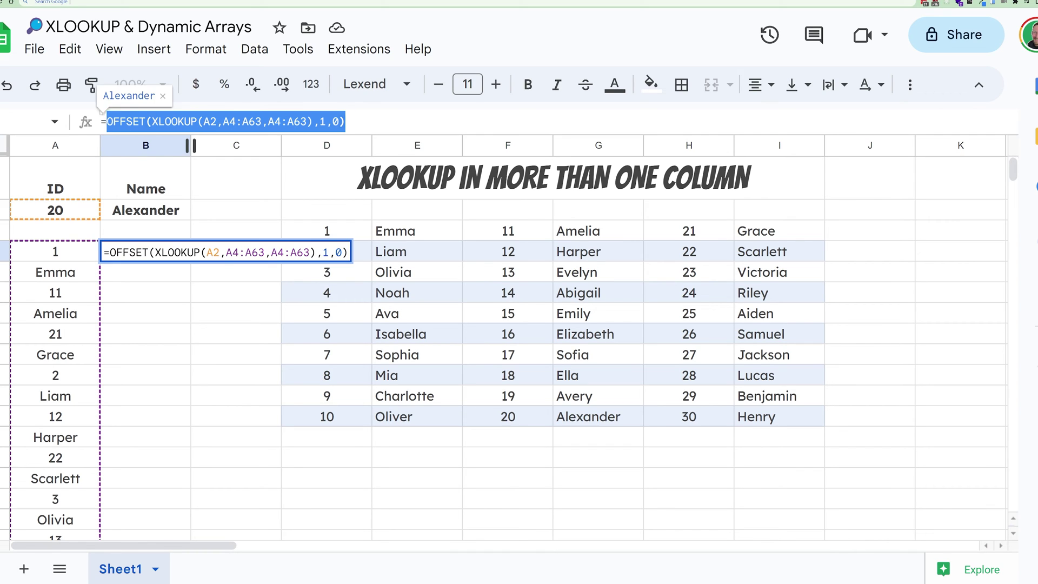
{"action": "key", "text": "Return"}
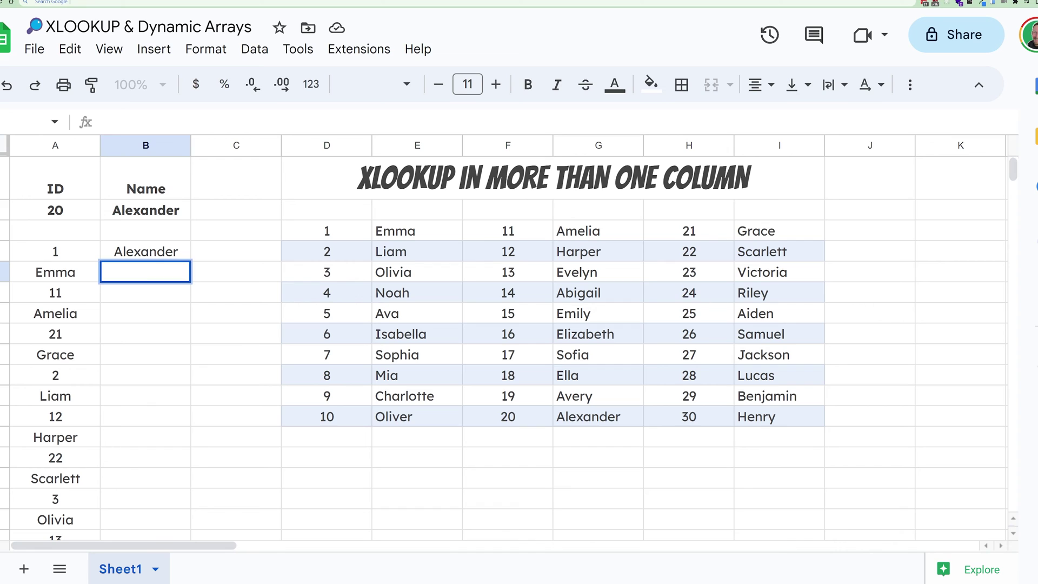
{"action": "key", "text": "ctrl+v"}
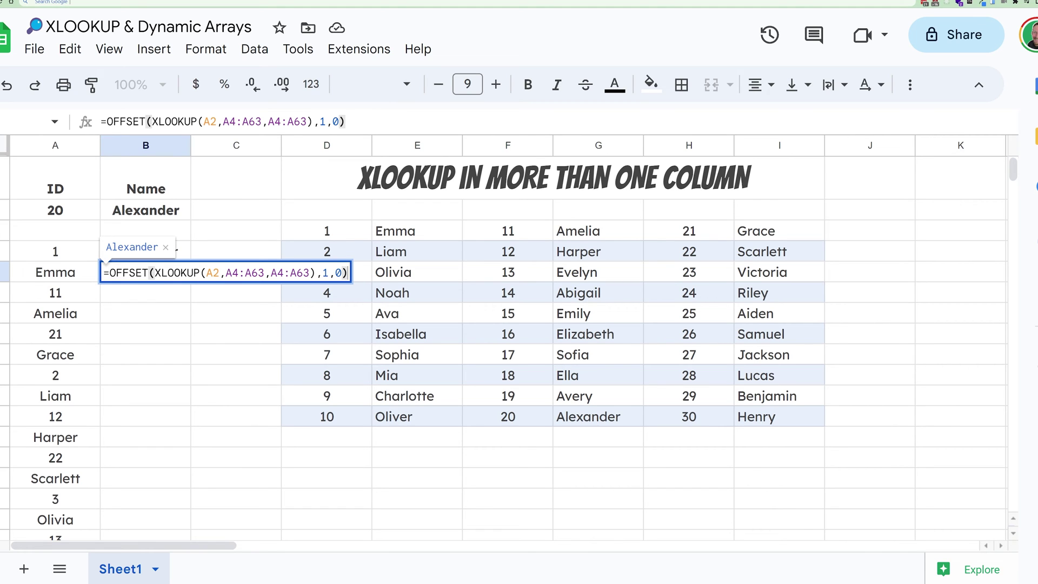
- Replace the first A4:A63 lookup range in B5's formula with tocol(D3:I12)
{"action": "left_click_drag", "start_coordinate": [225, 273], "coordinate": [264, 272]}
{"action": "type", "text": "t"}
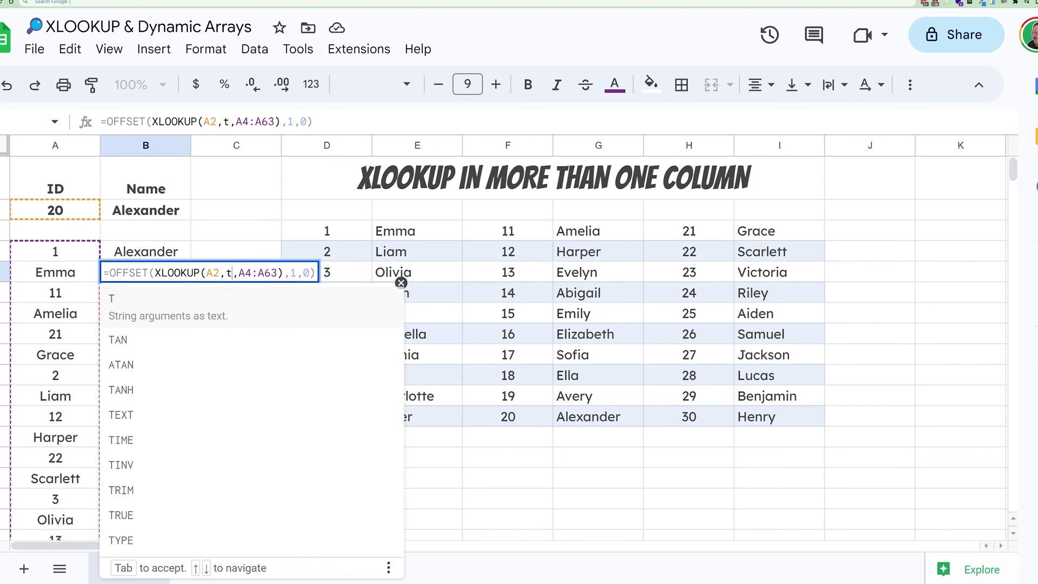
{"action": "type", "text": "ol"}
{"action": "key", "text": "Tab"}
{"action": "key", "text": "Left"}
{"action": "key", "text": "Return"}
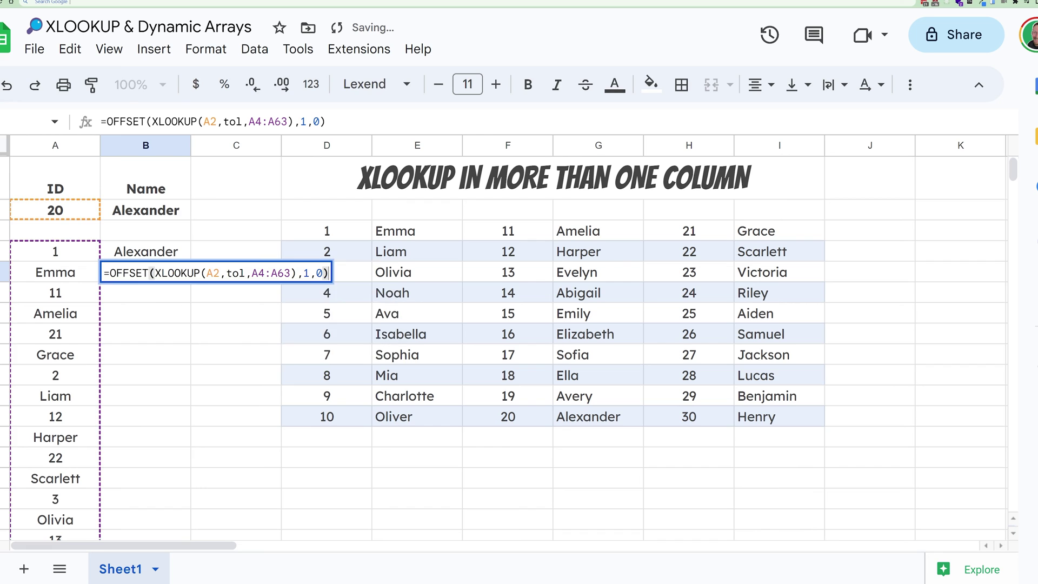
{"action": "key", "text": "Left"}
{"action": "key", "text": "Left"}
{"action": "key", "text": "Left"}
{"action": "key", "text": "Left"}
{"action": "key", "text": "Left"}
{"action": "key", "text": "Left"}
{"action": "key", "text": "Left"}
{"action": "key", "text": "Left"}
{"action": "key", "text": "Left"}
{"action": "key", "text": "Left"}
{"action": "key", "text": "Left"}
{"action": "key", "text": "Left"}
{"action": "key", "text": "Left"}
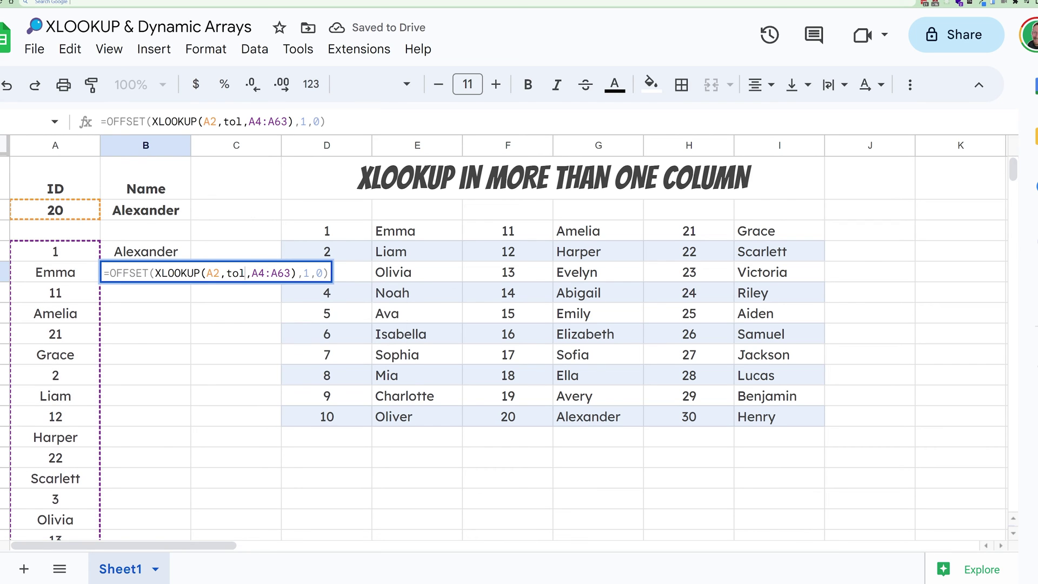
{"action": "key", "text": "BackSpace"}
{"action": "type", "text": "col("}
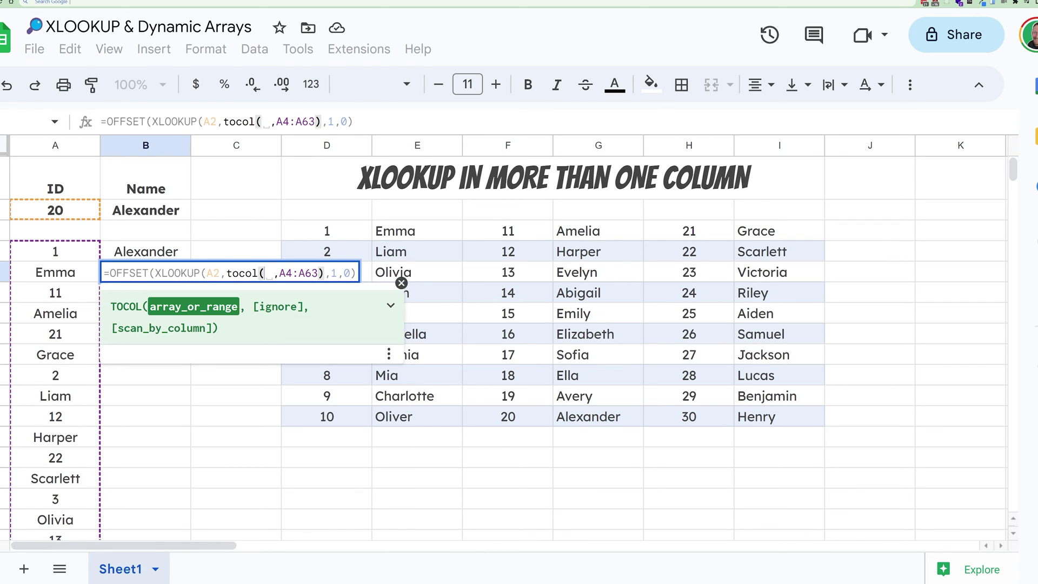
{"action": "key", "text": "Right"}
{"action": "key", "text": "Right"}
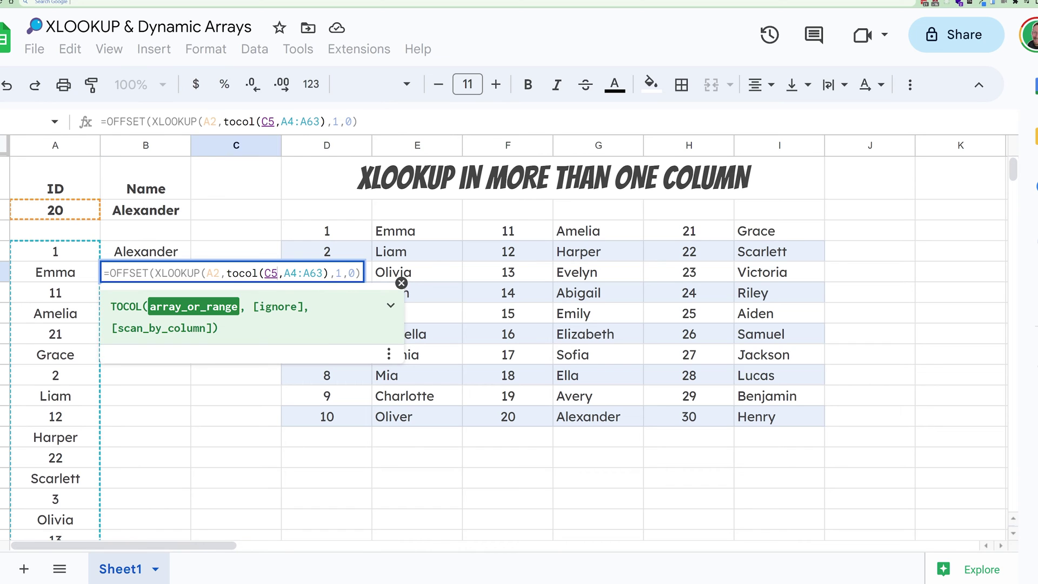
{"action": "key", "text": "Up"}
{"action": "key", "text": "Up"}
{"action": "key", "text": "ctrl+shift+Down"}
{"action": "key", "text": "ctrl+shift+Right"}
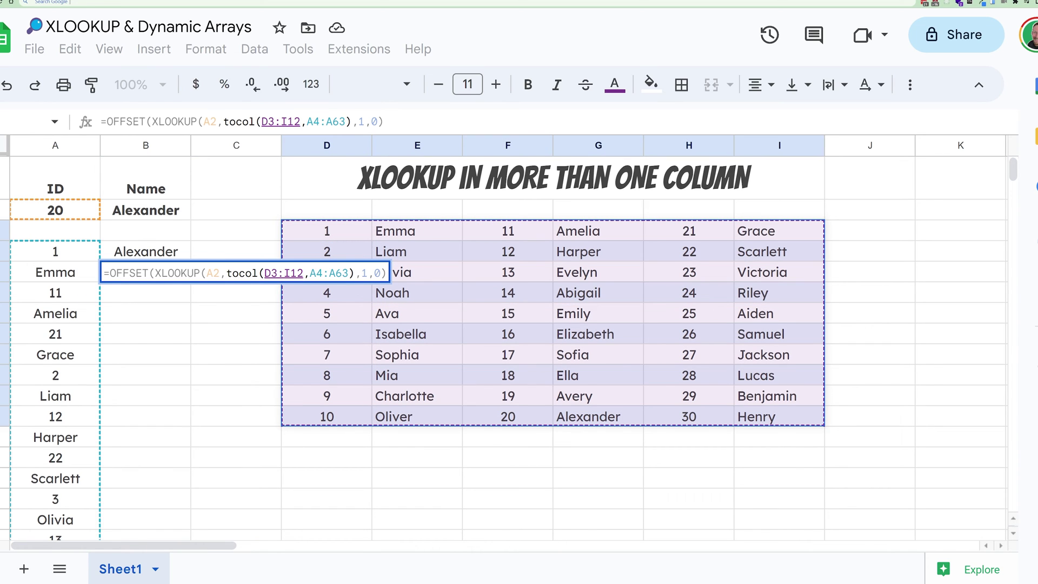
{"action": "type", "text": ")"}
- Replace the return range with tocol(D3:I12) too, producing #N/A 'Argument must be a range.'
{"action": "key", "text": "shift+Left"}
{"action": "key", "text": "shift+Left"}
{"action": "key", "text": "shift+Left"}
{"action": "key", "text": "shift+Left"}
{"action": "key", "text": "shift+Left"}
{"action": "key", "text": "shift+Left"}
{"action": "key", "text": "shift+Left"}
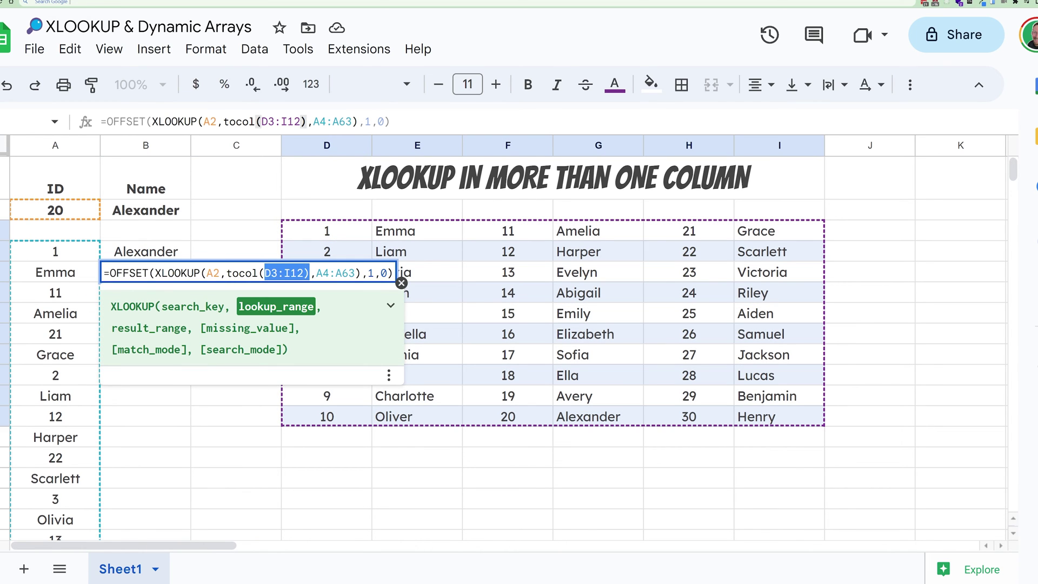
{"action": "key", "text": "shift+Left"}
{"action": "key", "text": "shift+Left"}
{"action": "key", "text": "shift+Left"}
{"action": "key", "text": "shift+Left"}
{"action": "key", "text": "shift+Left"}
{"action": "key", "text": "shift+Left"}
{"action": "key", "text": "shift+Left"}
{"action": "key", "text": "shift+Right"}
{"action": "key", "text": "ctrl+c"}
{"action": "key", "text": "Right"}
{"action": "key", "text": "Right"}
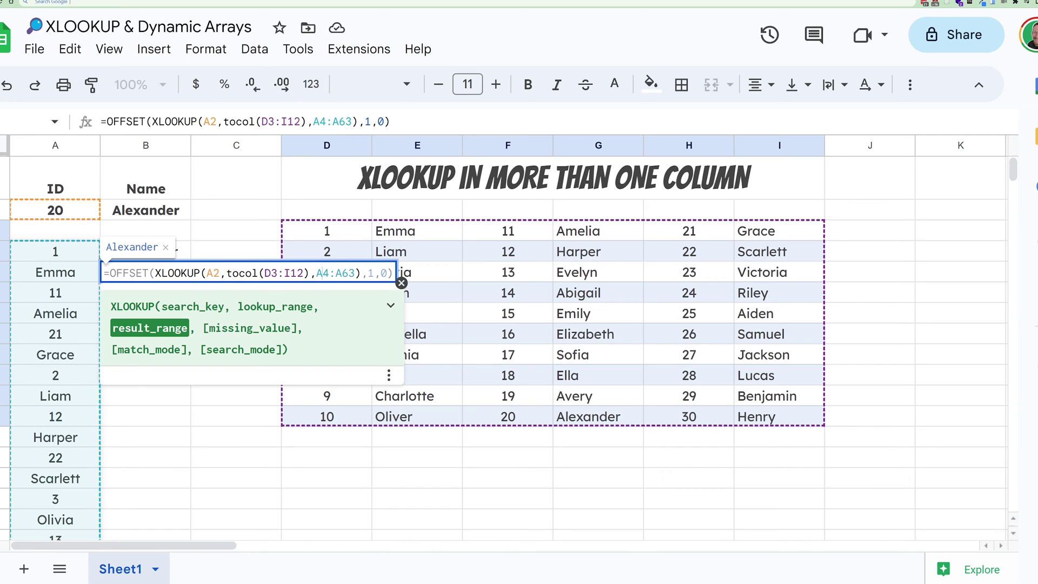
{"action": "key", "text": "shift+Right"}
{"action": "key", "text": "shift+Right"}
{"action": "key", "text": "shift+Right"}
{"action": "key", "text": "shift+Right"}
{"action": "key", "text": "shift+Right"}
{"action": "key", "text": "shift+Right"}
{"action": "key", "text": "ctrl+v"}
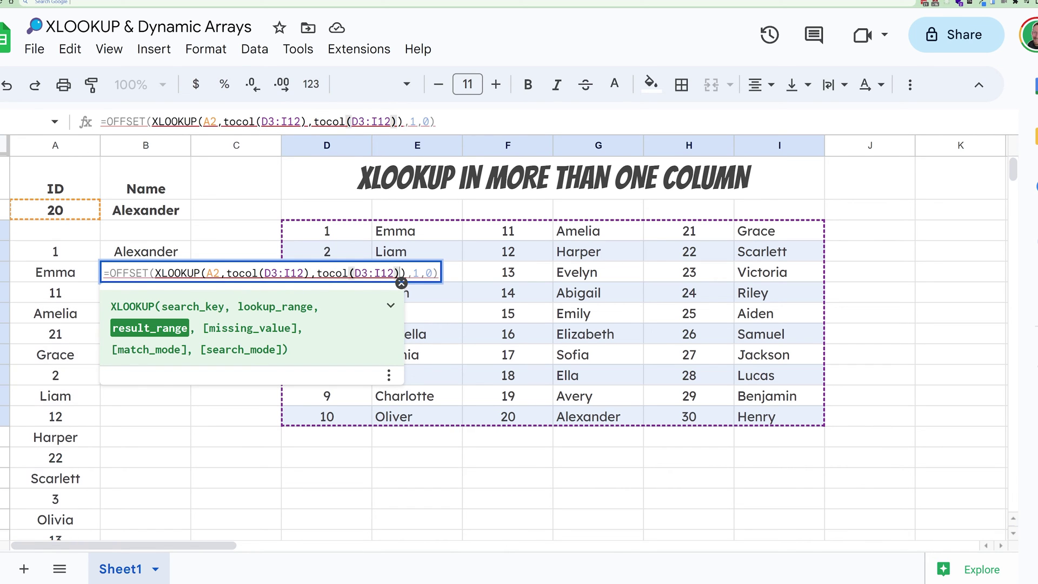
{"action": "key", "text": "Return"}
{"action": "left_click", "coordinate": [145, 272]}
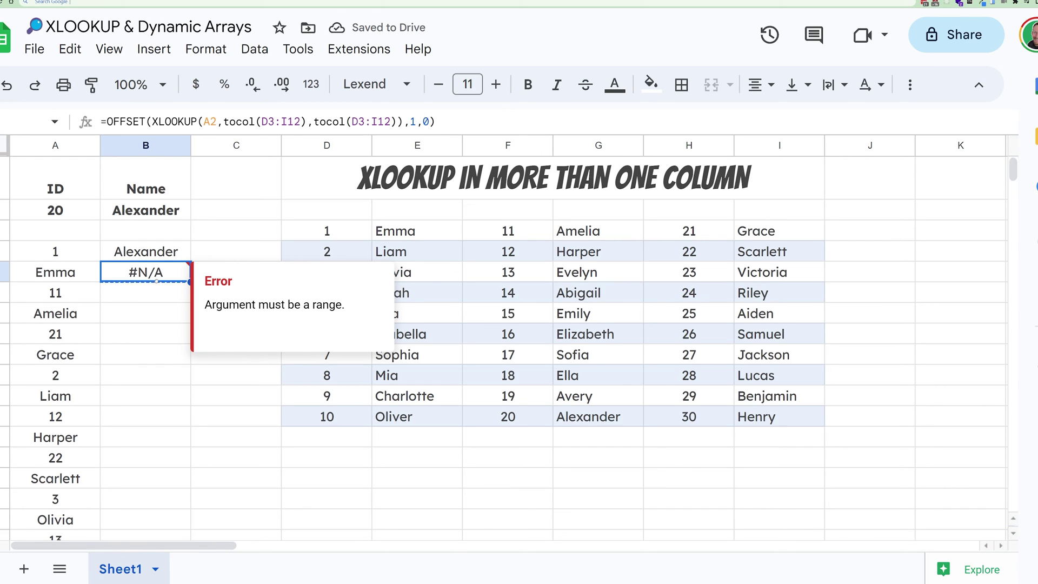
{"action": "double_click", "coordinate": [156, 280]}
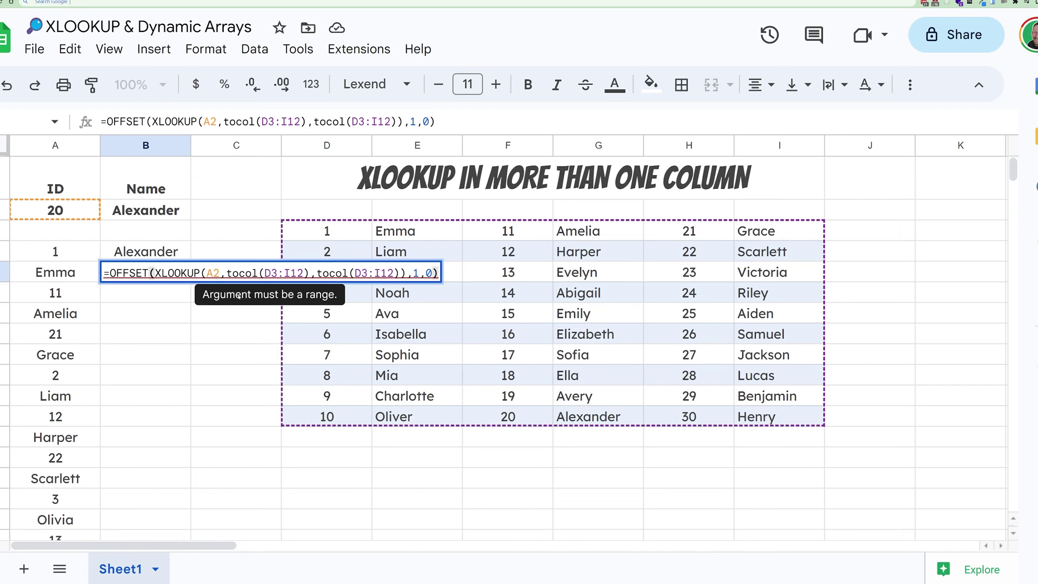
{"action": "left_click", "coordinate": [146, 231]}
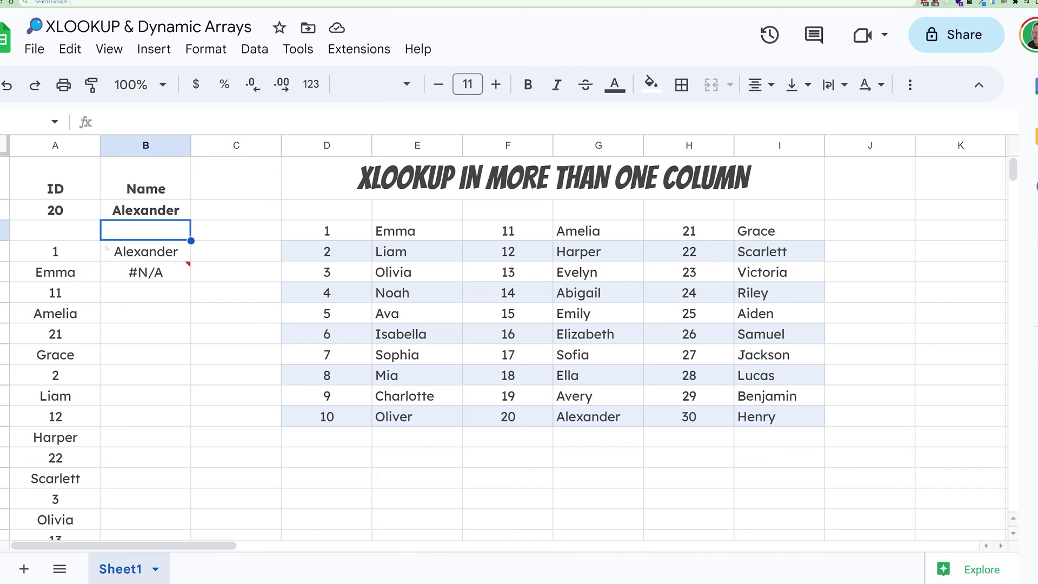
- Type =XLOOKUP(a2,D3:D12,E3:E12, into B3, leaving the missing-value argument next
{"action": "type", "text": "=xlo"}
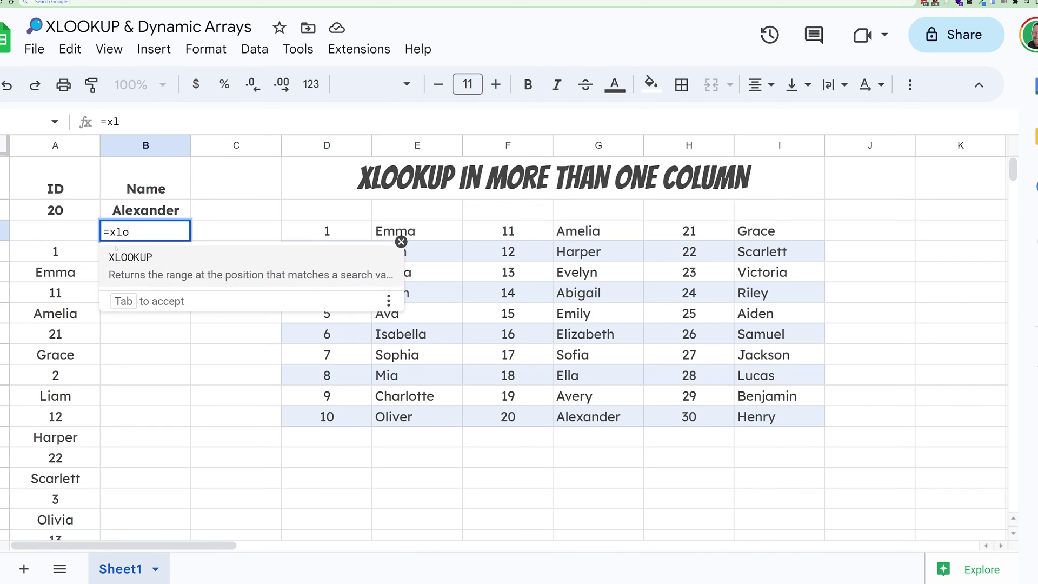
{"action": "key", "text": "Tab"}
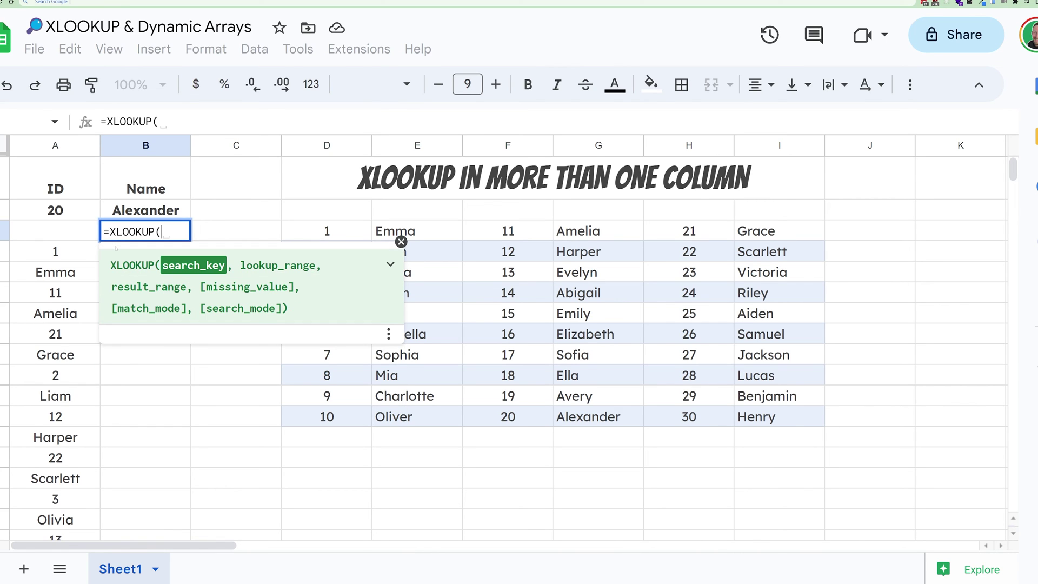
{"action": "type", "text": "a2,"}
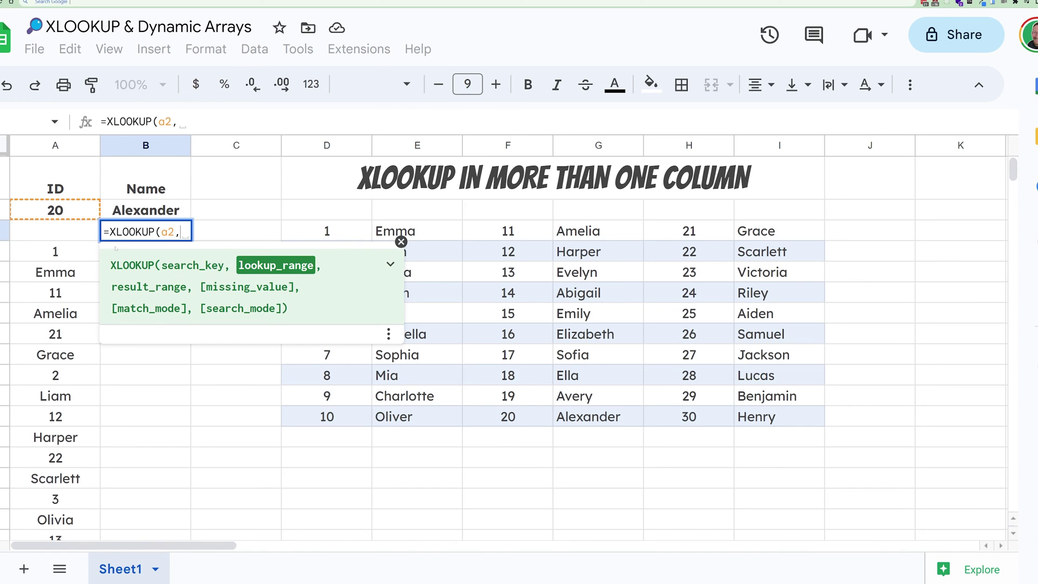
{"action": "left_click_drag", "start_coordinate": [326, 232], "coordinate": [343, 411]}
{"action": "type", "text": ","}
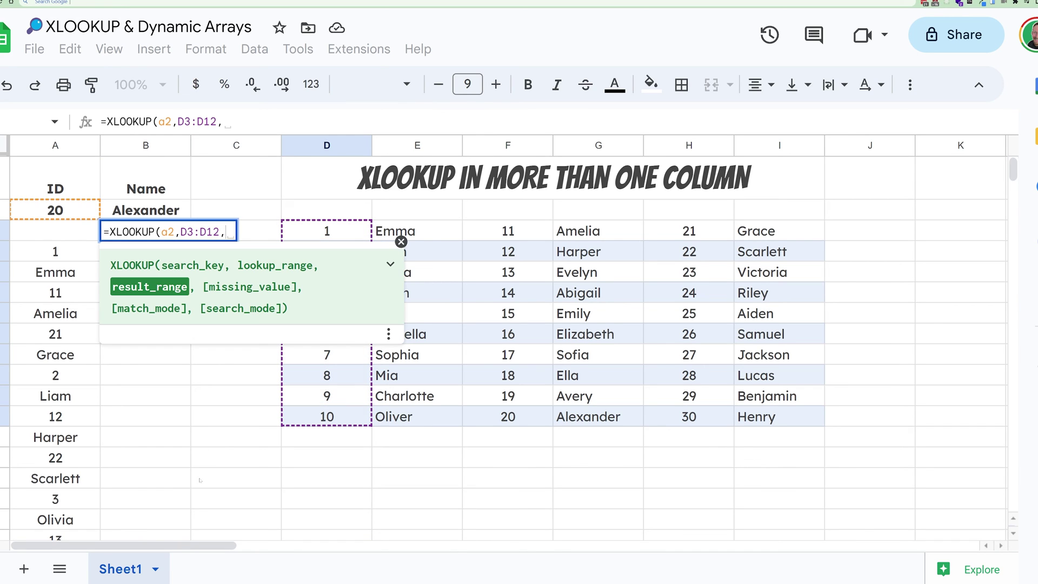
{"action": "left_click_drag", "start_coordinate": [426, 231], "coordinate": [426, 415]}
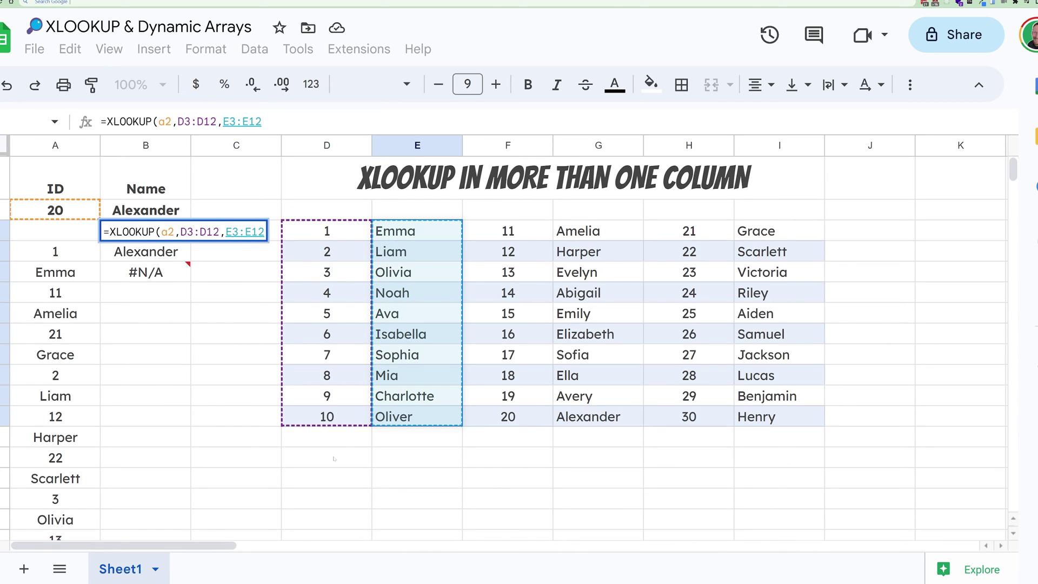
{"action": "type", "text": ","}
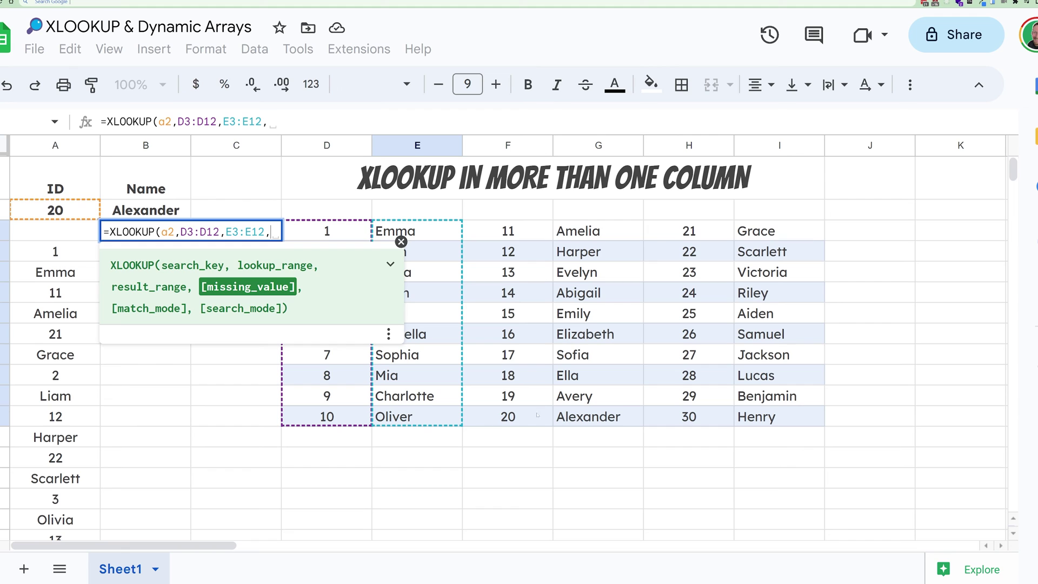
- Add a nested XLOOKUP(A2,F3:F12,G3:G12 as the fallback for IDs not found in column D
{"action": "type", "text": "xlo"}
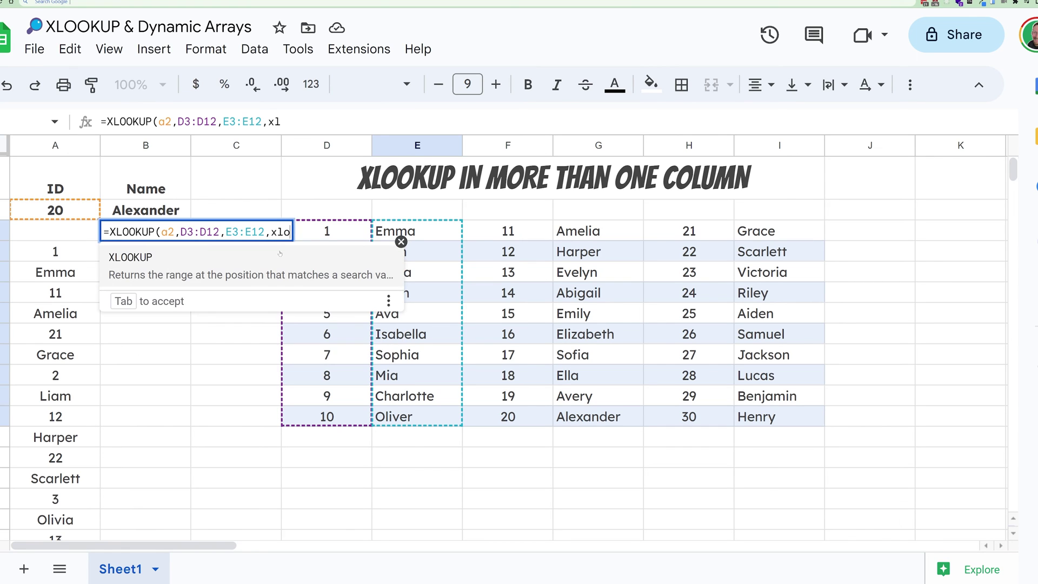
{"action": "key", "text": "Tab"}
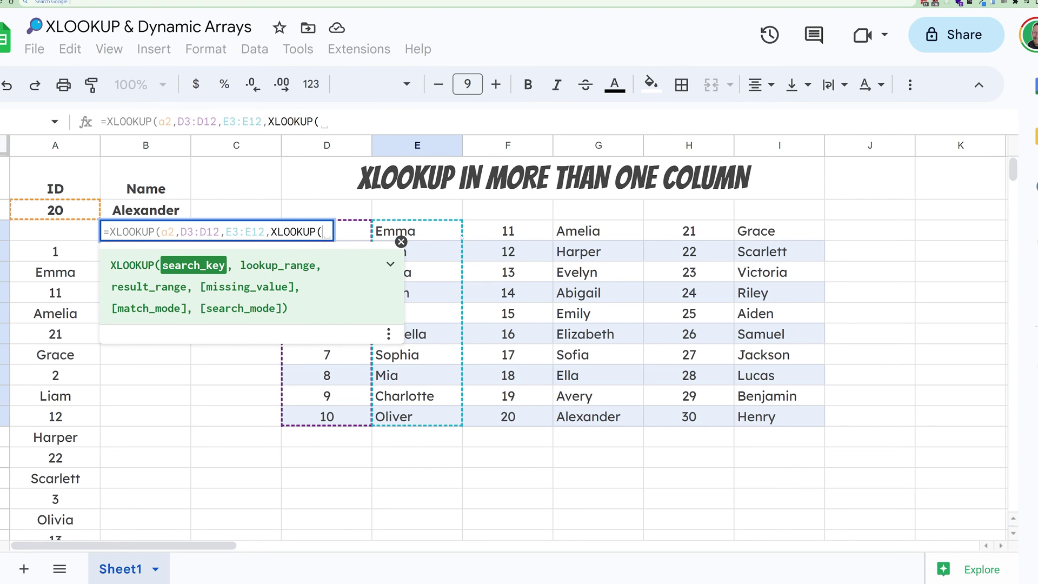
{"action": "left_click_drag", "start_coordinate": [487, 231], "coordinate": [486, 416]}
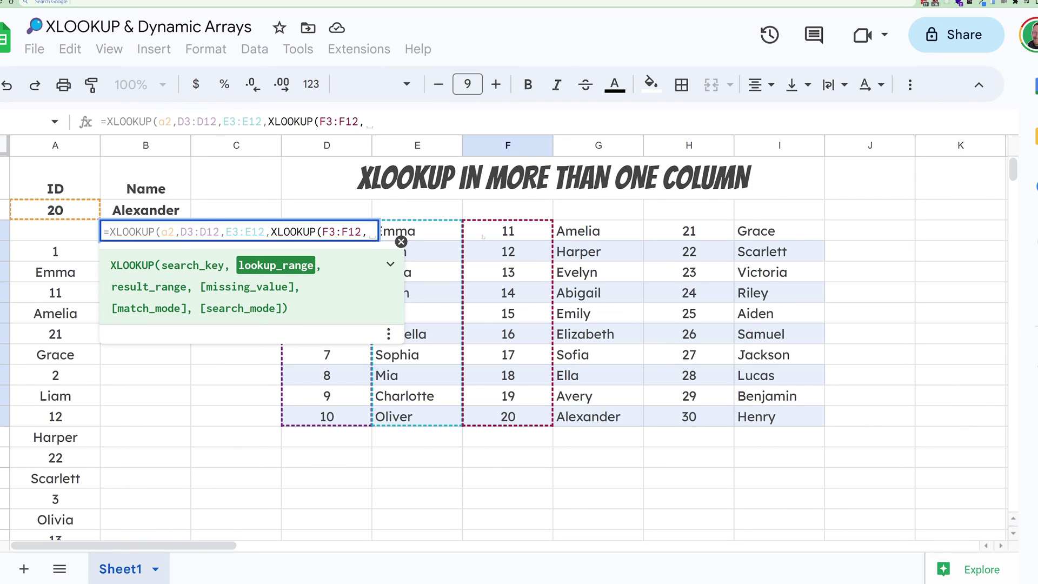
{"action": "left_click_drag", "start_coordinate": [577, 234], "coordinate": [567, 419]}
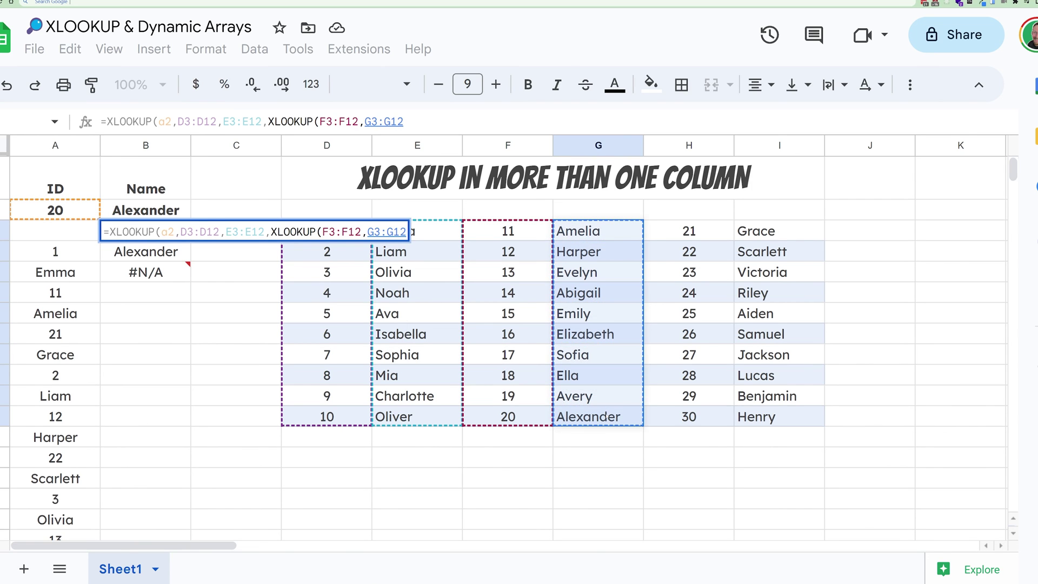
{"action": "key", "text": "Left"}
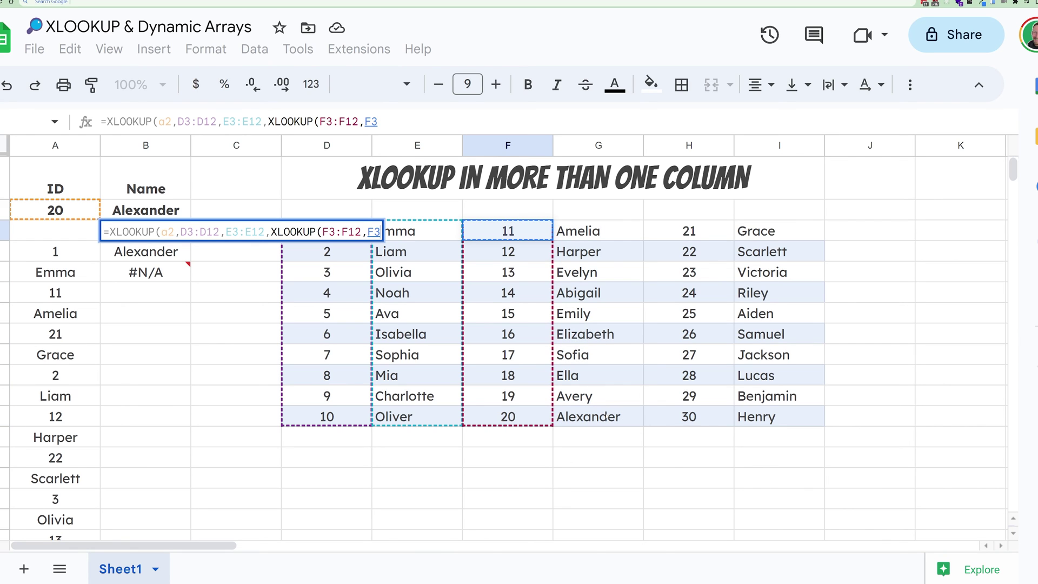
{"action": "key", "text": "ctrl+z"}
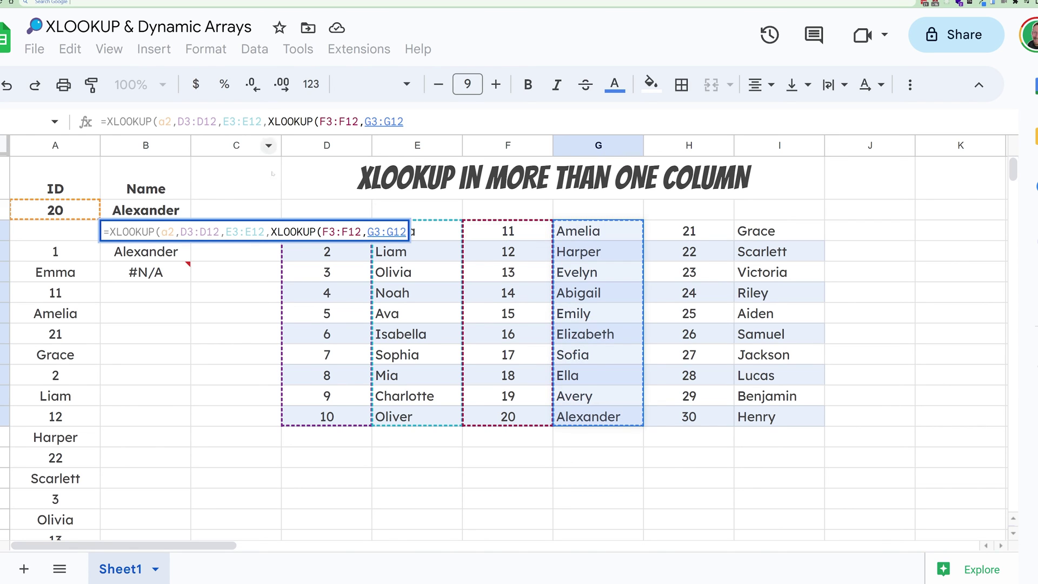
{"action": "type", "text": "A"}
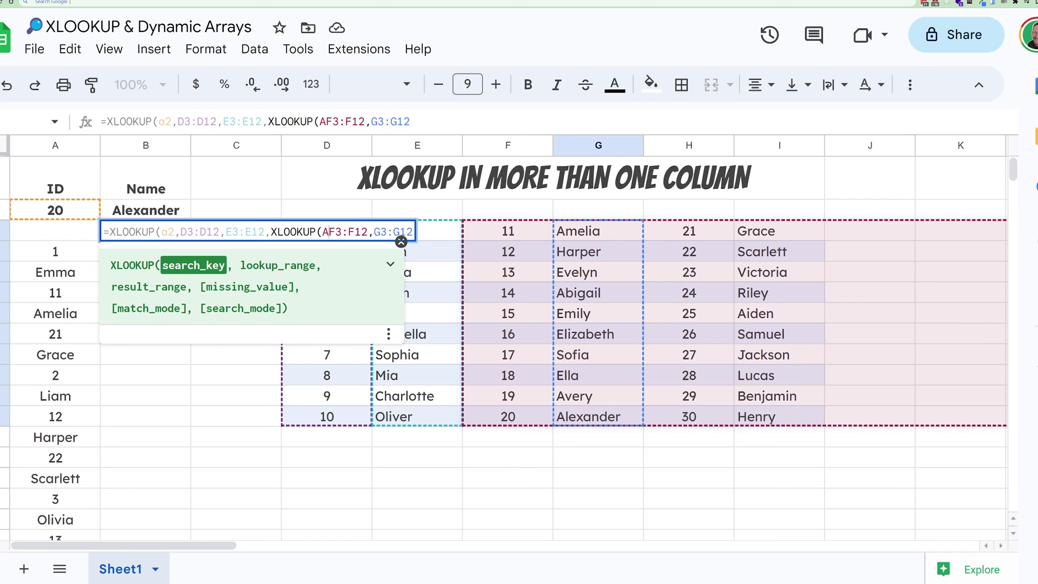
{"action": "type", "text": "2,"}
- Nest a final XLOOKUP(a2,H3:H12,I3:I12), close all parentheses and commit; B3 shows Alexander for ID 20
{"action": "key", "text": "End"}
{"action": "type", "text": ",xlo"}
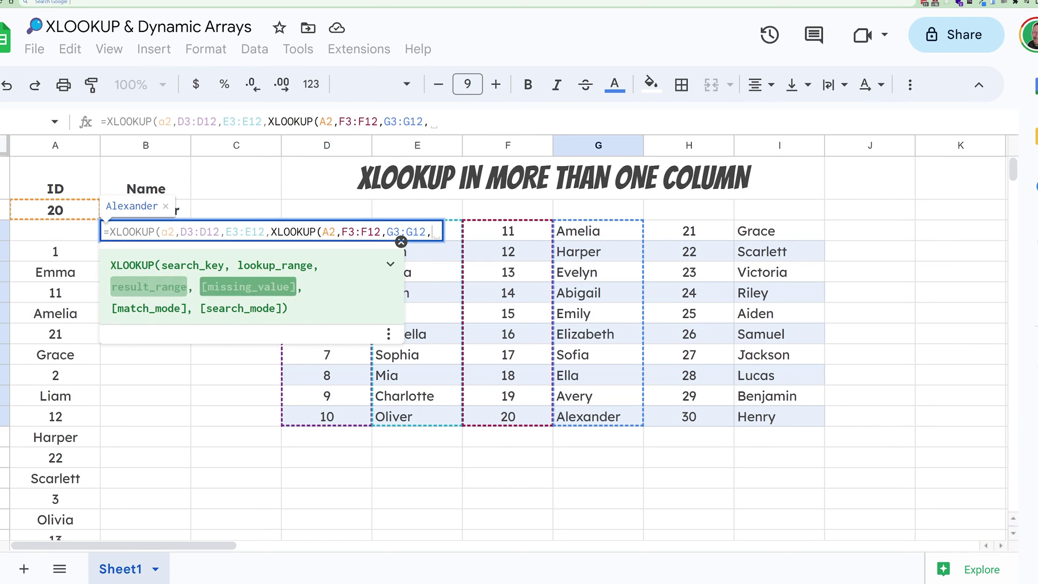
{"action": "key", "text": "Tab"}
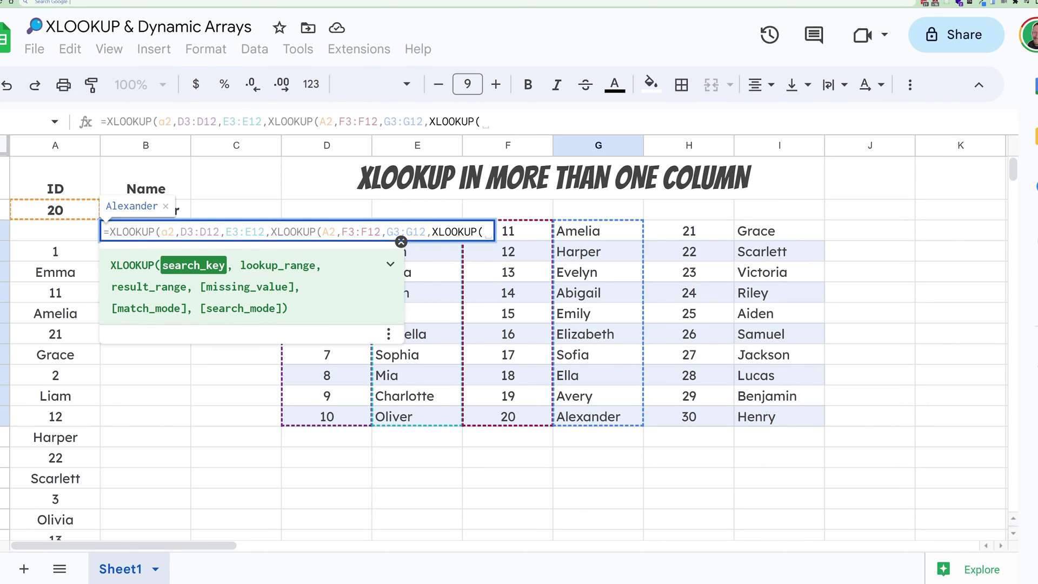
{"action": "type", "text": "a2,"}
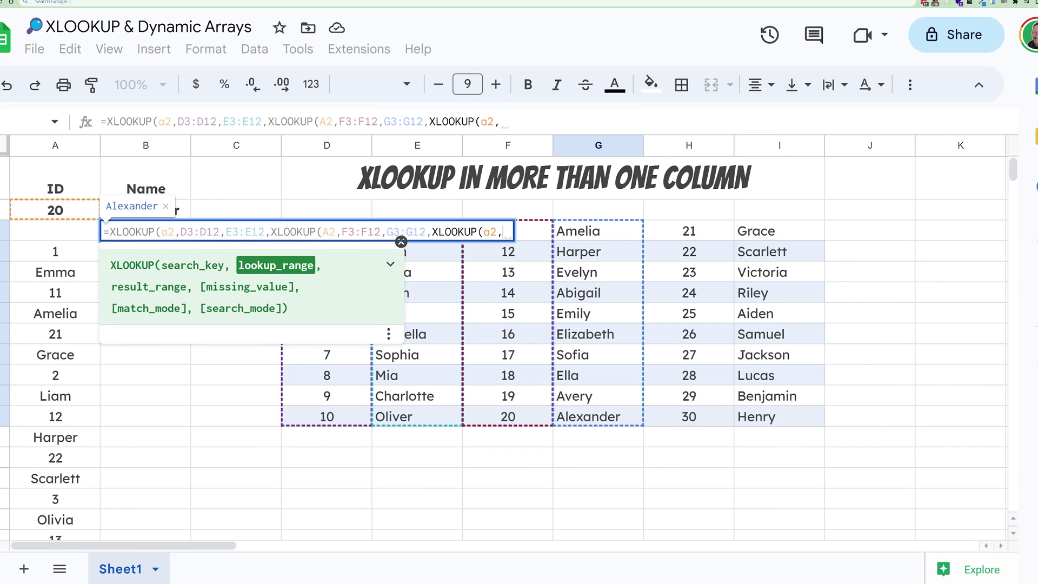
{"action": "left_click_drag", "start_coordinate": [689, 230], "coordinate": [703, 416]}
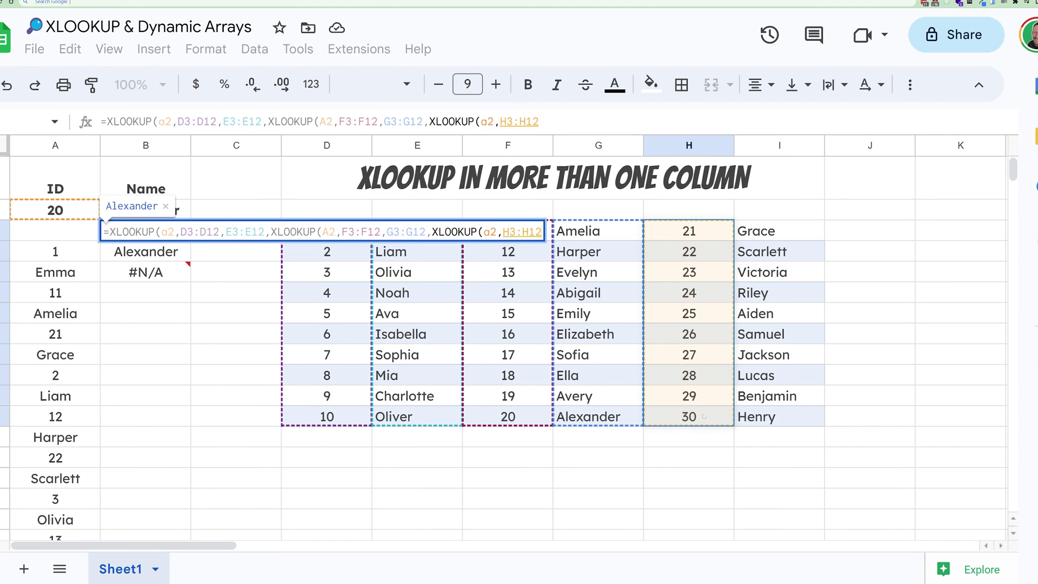
{"action": "type", "text": ","}
{"action": "left_click_drag", "start_coordinate": [779, 231], "coordinate": [794, 409]}
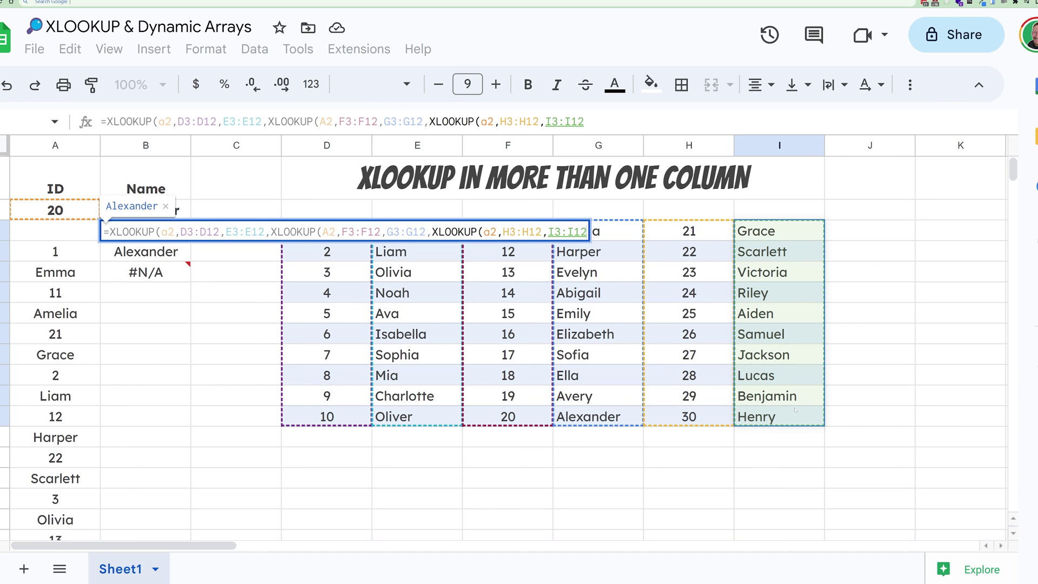
{"action": "type", "text": ")"}
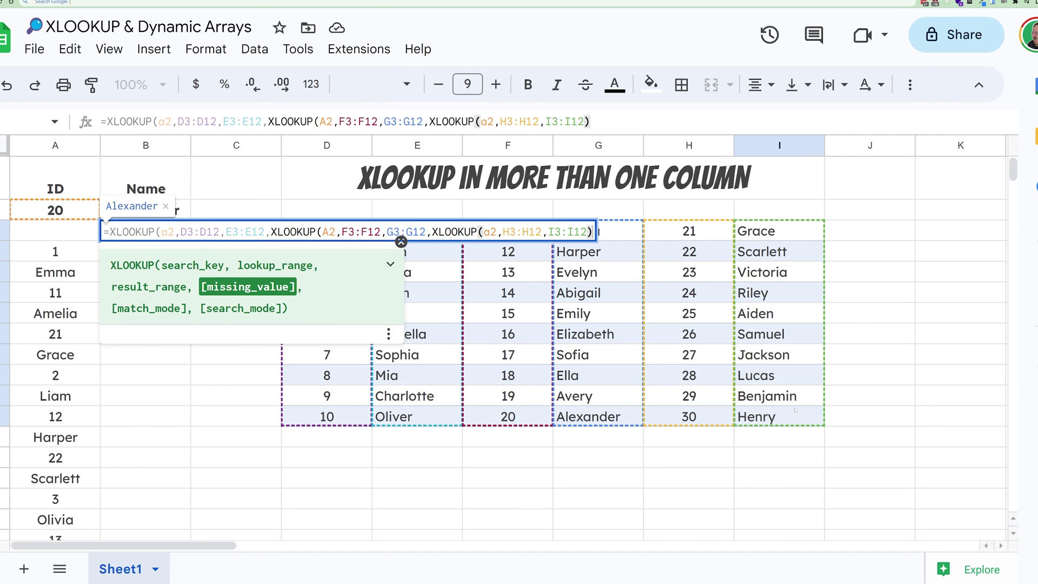
{"action": "type", "text": "))"}
{"action": "key", "text": "Return"}
{"action": "key", "text": "Up"}
- Enter IDs 24, 2 and 3 in A2 in turn, ending with Olivia returned for ID 3
{"action": "key", "text": "Left"}
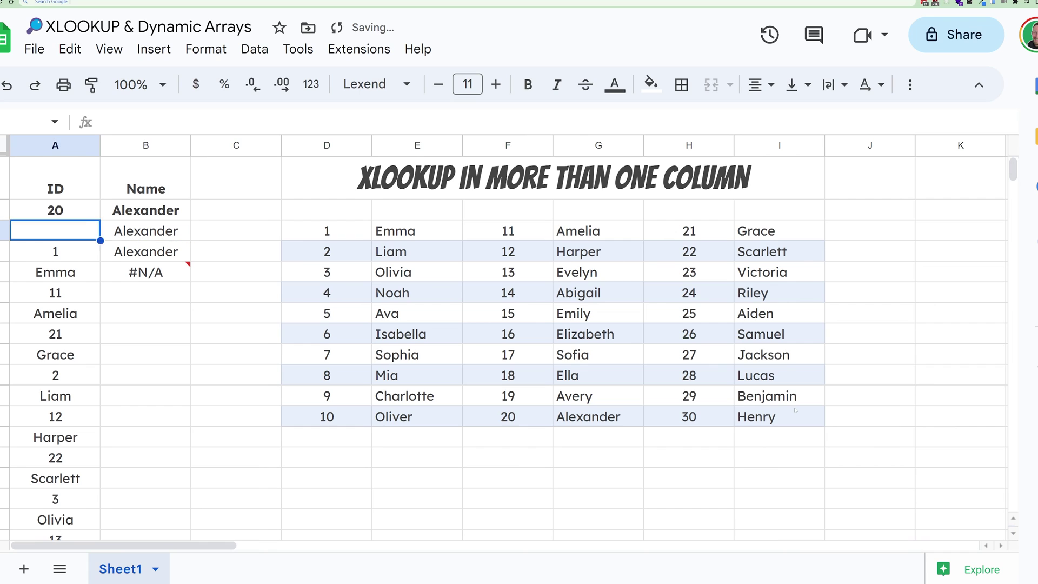
{"action": "key", "text": "Up"}
{"action": "type", "text": "24"}
{"action": "key", "text": "Return"}
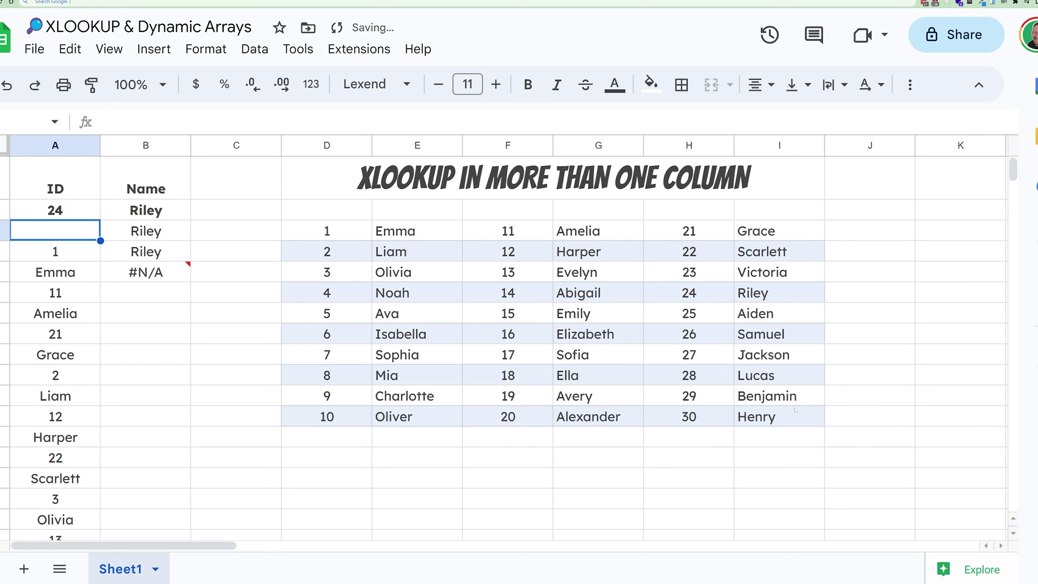
{"action": "key", "text": "Up"}
{"action": "type", "text": "2"}
{"action": "key", "text": "Return"}
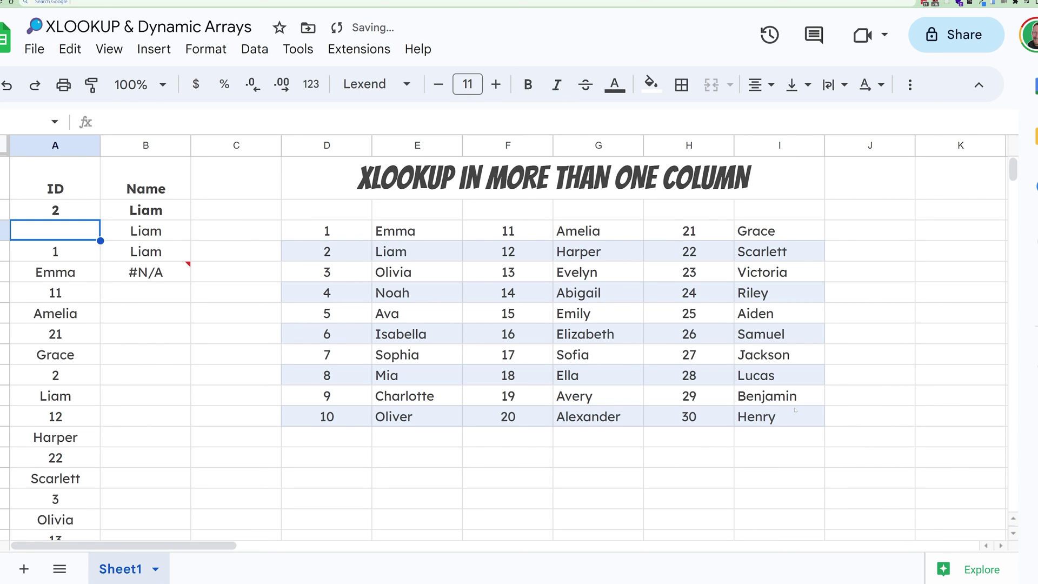
{"action": "key", "text": "Up"}
{"action": "type", "text": "3"}
{"action": "key", "text": "Return"}
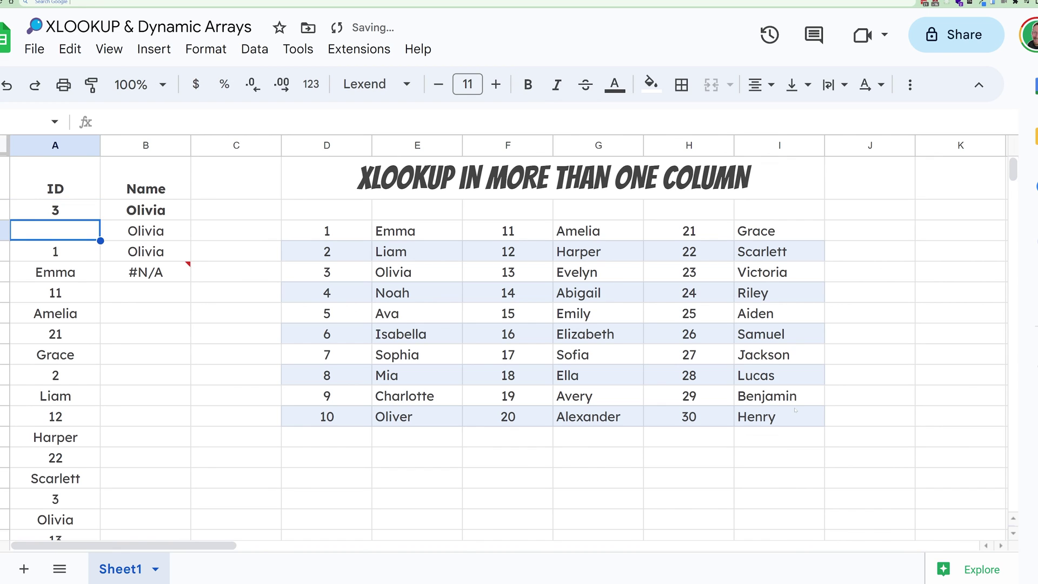